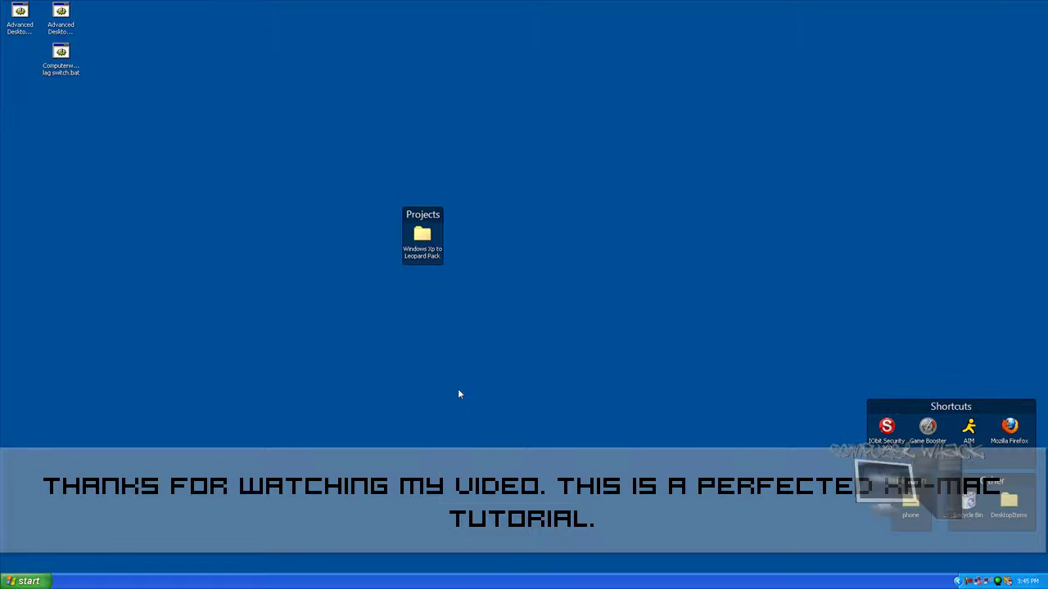
# Reposition the Projects group and the three batch file icons on the desktop.
pyautogui.moveTo(422, 211); pyautogui.dragTo(433, 319)
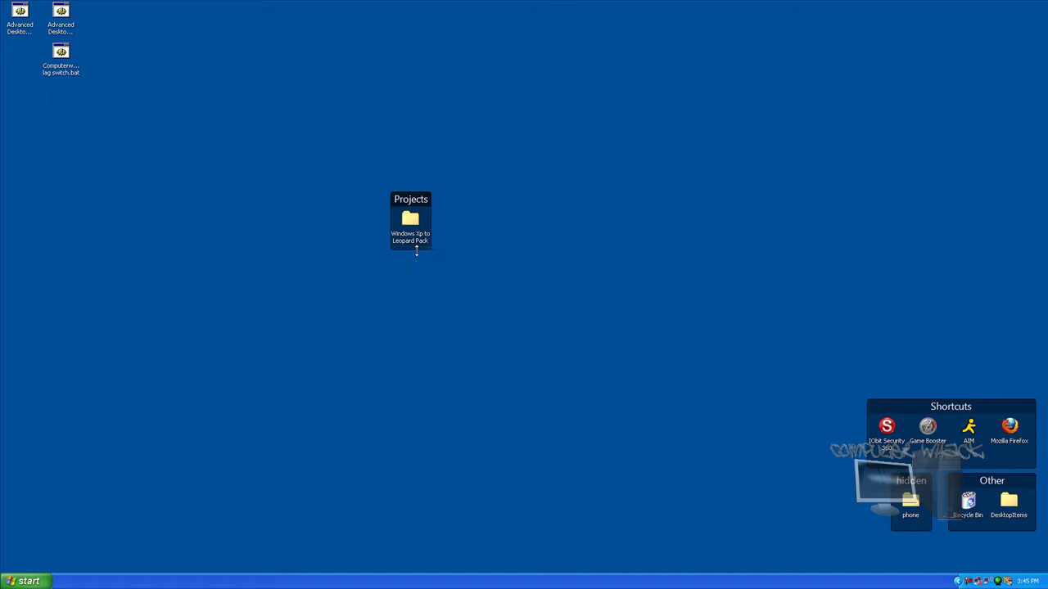
pyautogui.moveTo(137, 148); pyautogui.dragTo(78, 151)
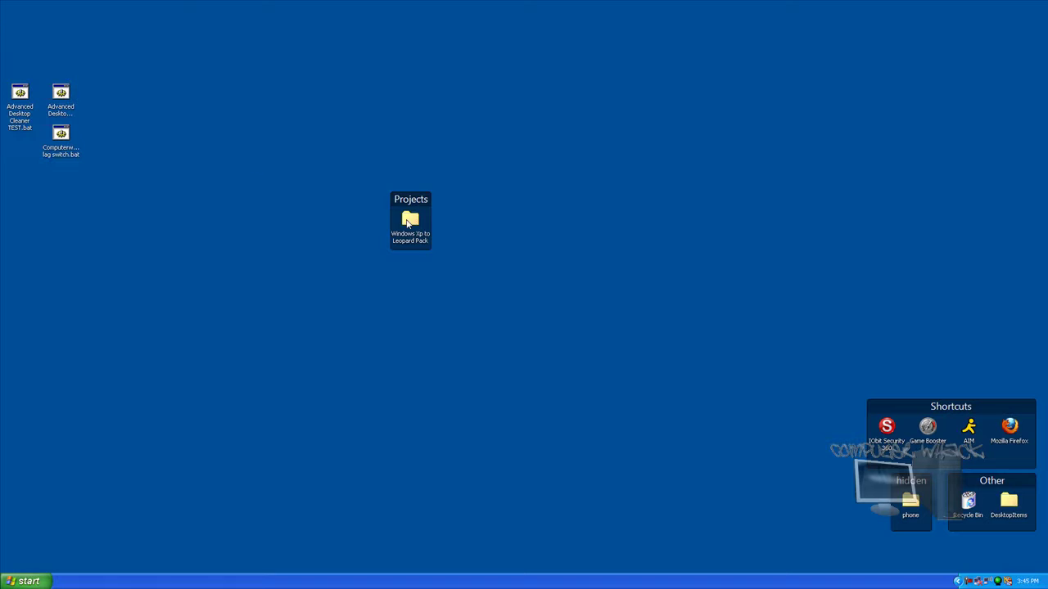
# Apply the LeopardXP visual style from the Styles folder of the Windows Xp to Leopard Pack.
pyautogui.doubleClick(408, 221)
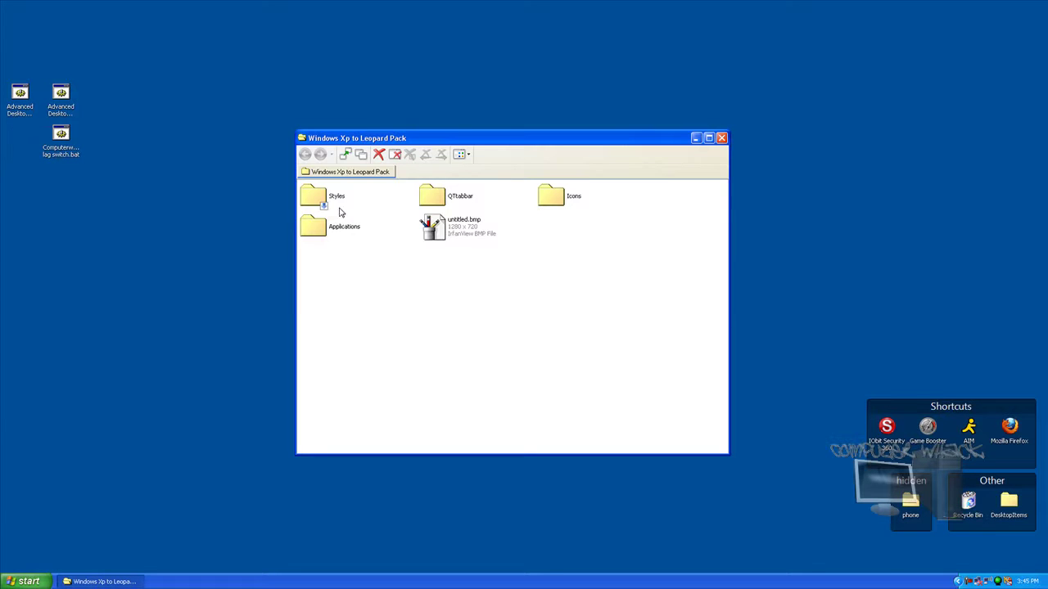
pyautogui.doubleClick(340, 204)
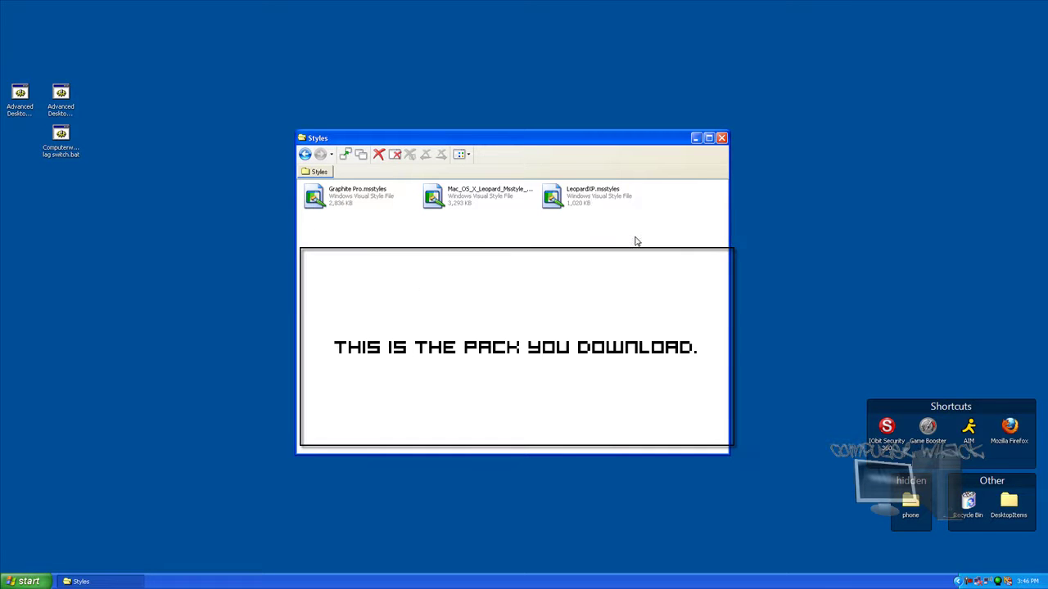
pyautogui.moveTo(635, 242); pyautogui.dragTo(655, 249)
pyautogui.click(596, 197)
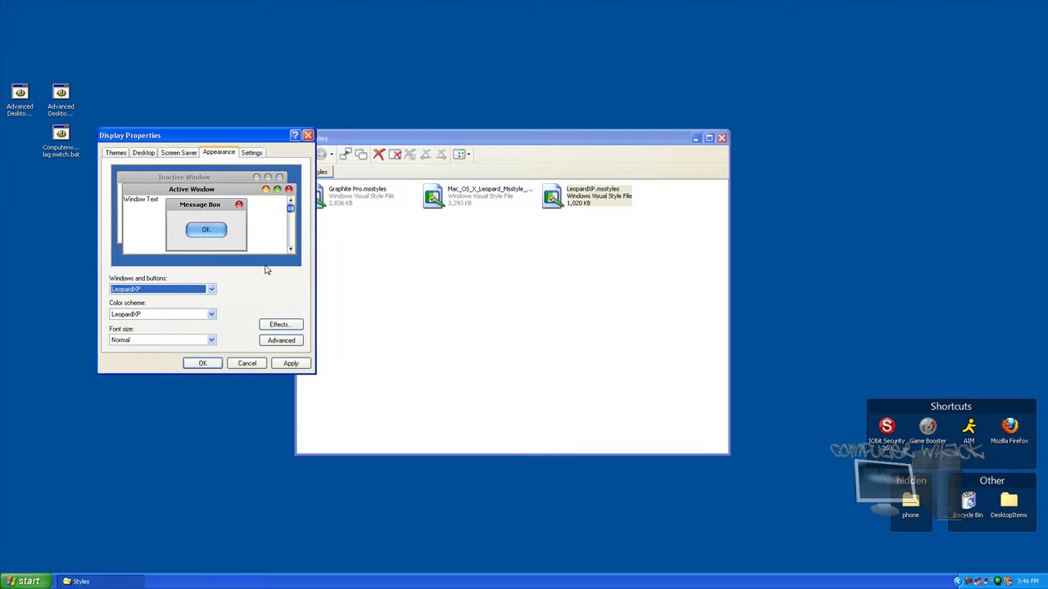
pyautogui.click(283, 365)
pyautogui.click(288, 363)
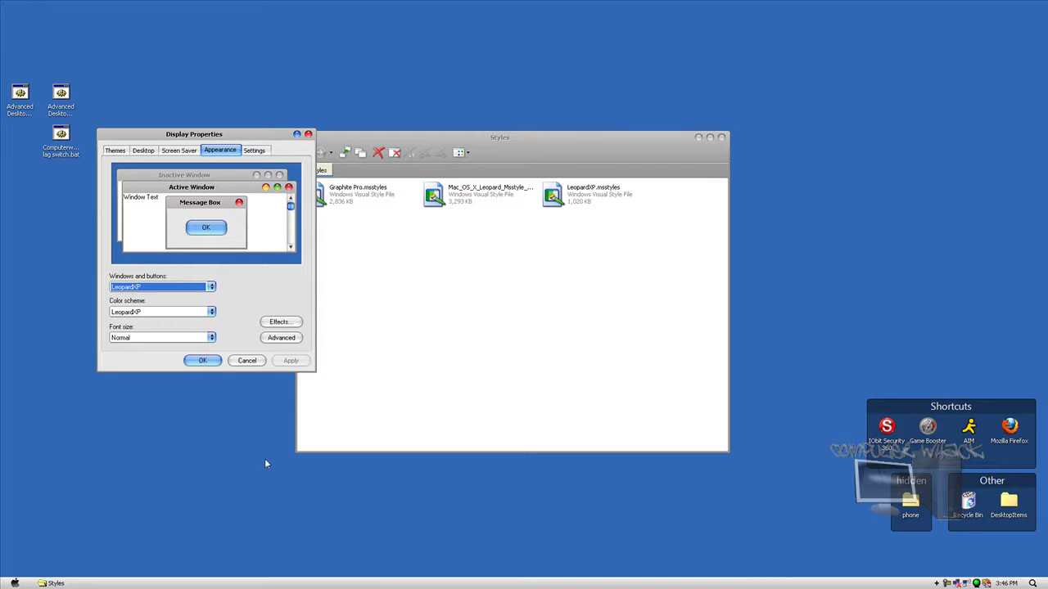
# Unlock the taskbar, move it to the top edge of the desktop, lock it again and dismiss Display Properties.
pyautogui.click(373, 583)
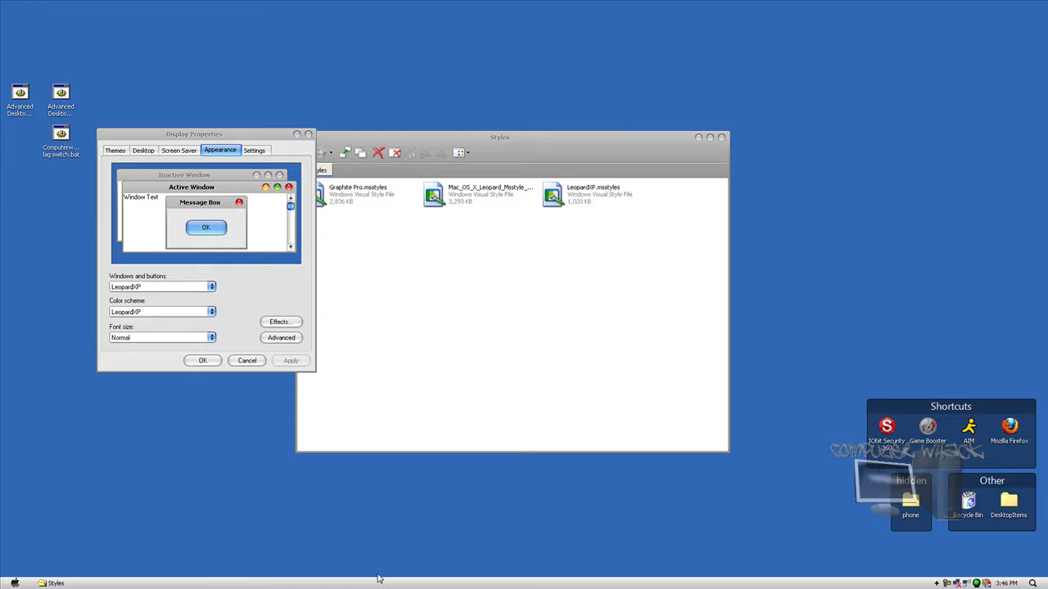
pyautogui.rightClick(284, 586)
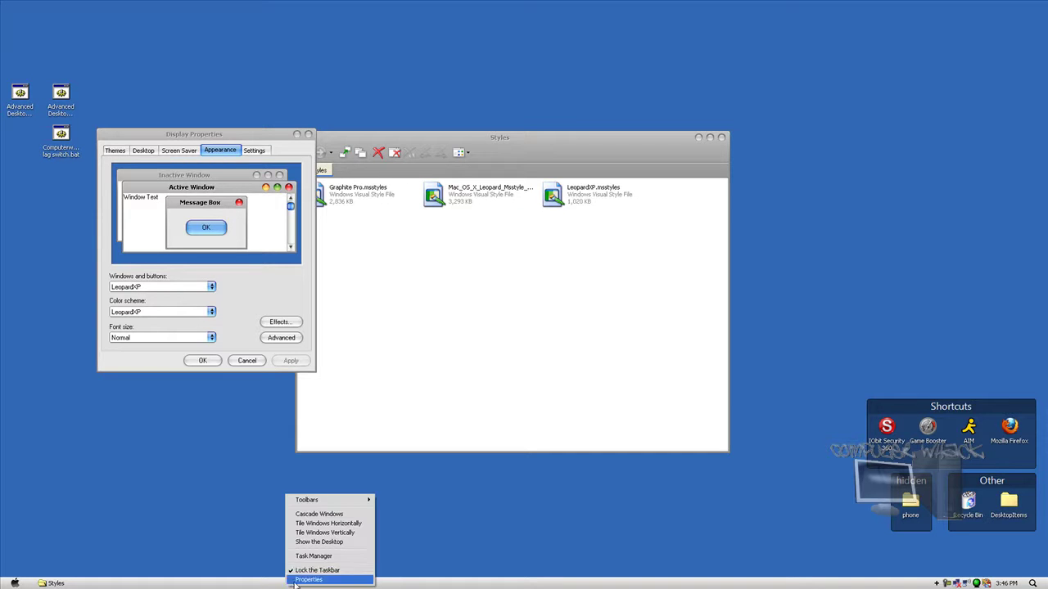
pyautogui.click(309, 570)
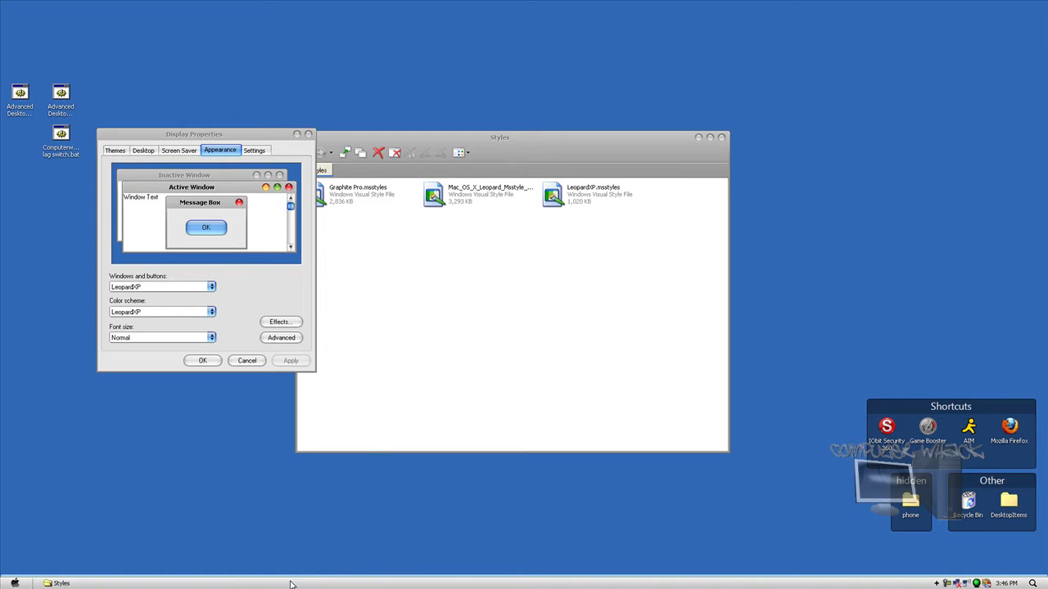
pyautogui.moveTo(425, 468); pyautogui.dragTo(415, 26)
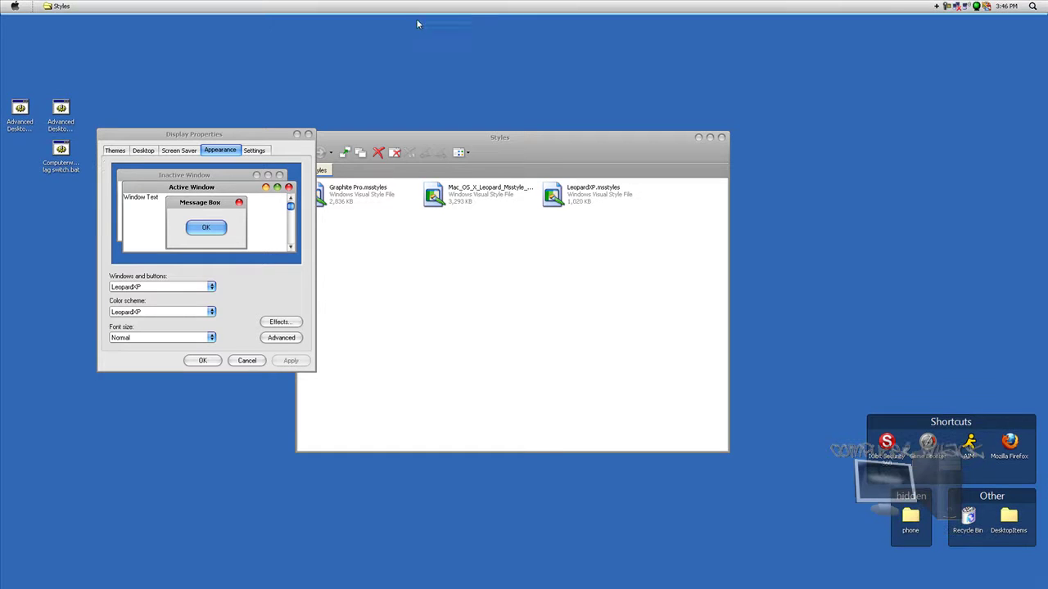
pyautogui.rightClick(425, 10)
pyautogui.click(437, 83)
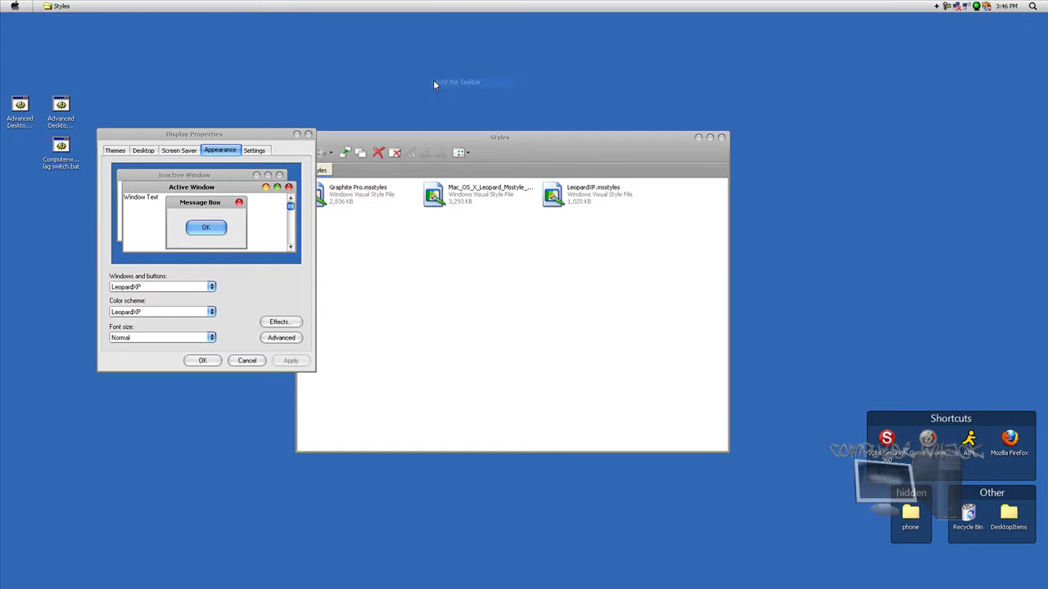
pyautogui.click(246, 361)
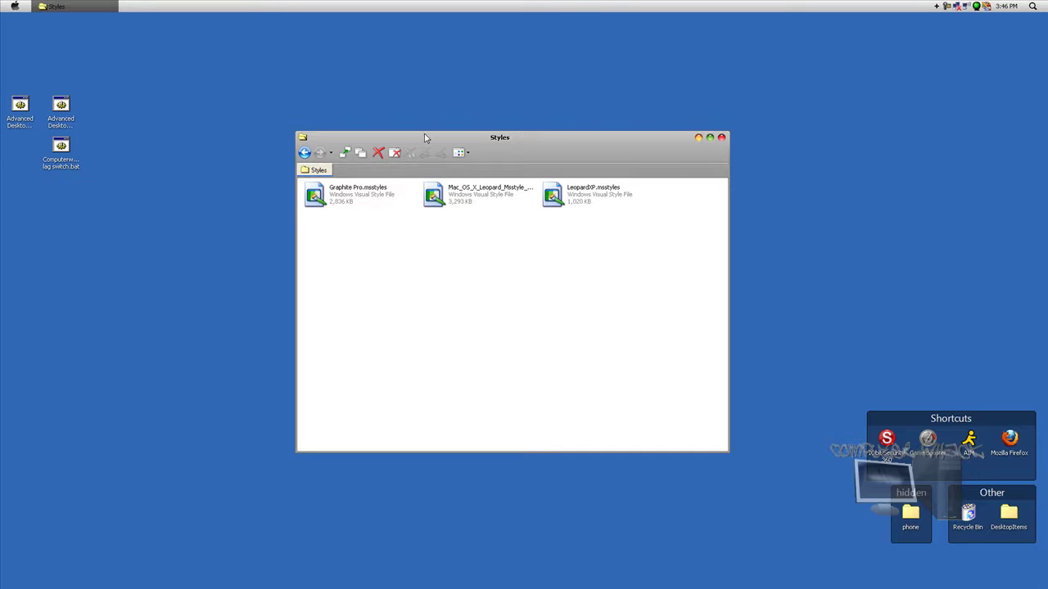
# Open the Applications folder of the Windows Xp to Leopard Pack.
pyautogui.click(305, 153)
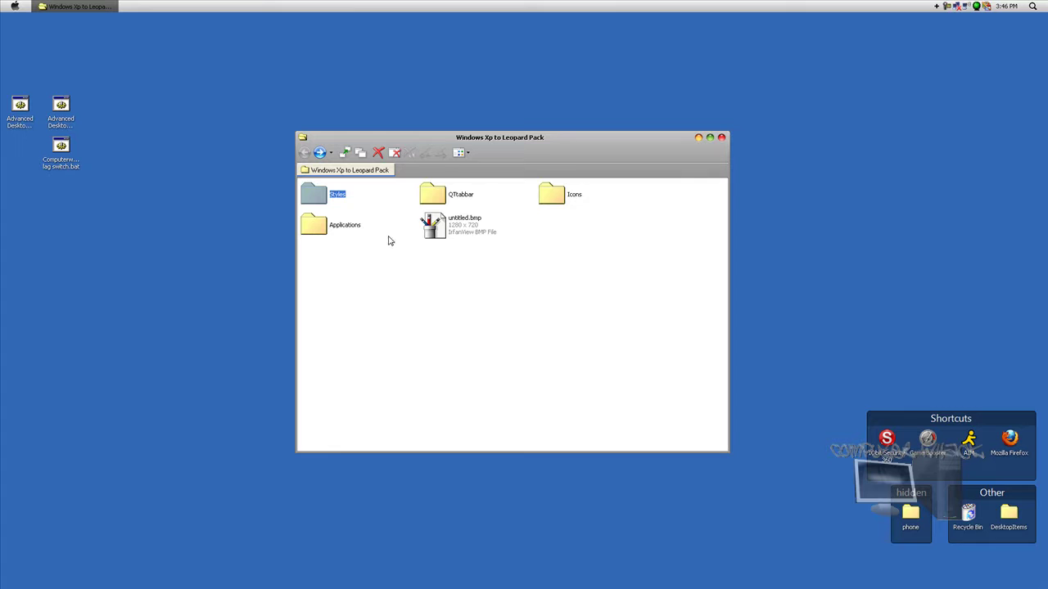
pyautogui.doubleClick(348, 228)
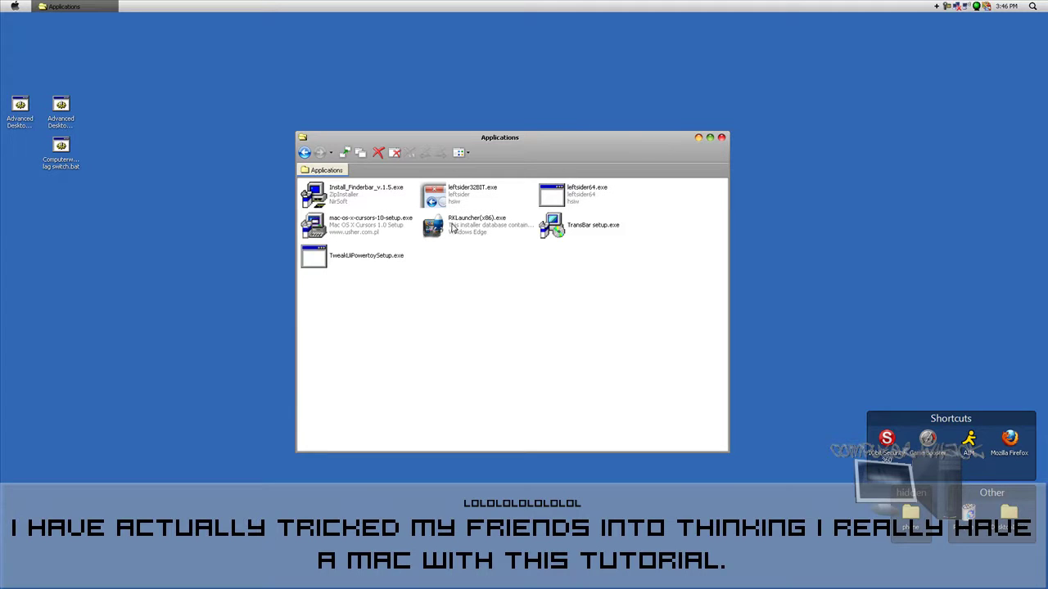
pyautogui.click(461, 228)
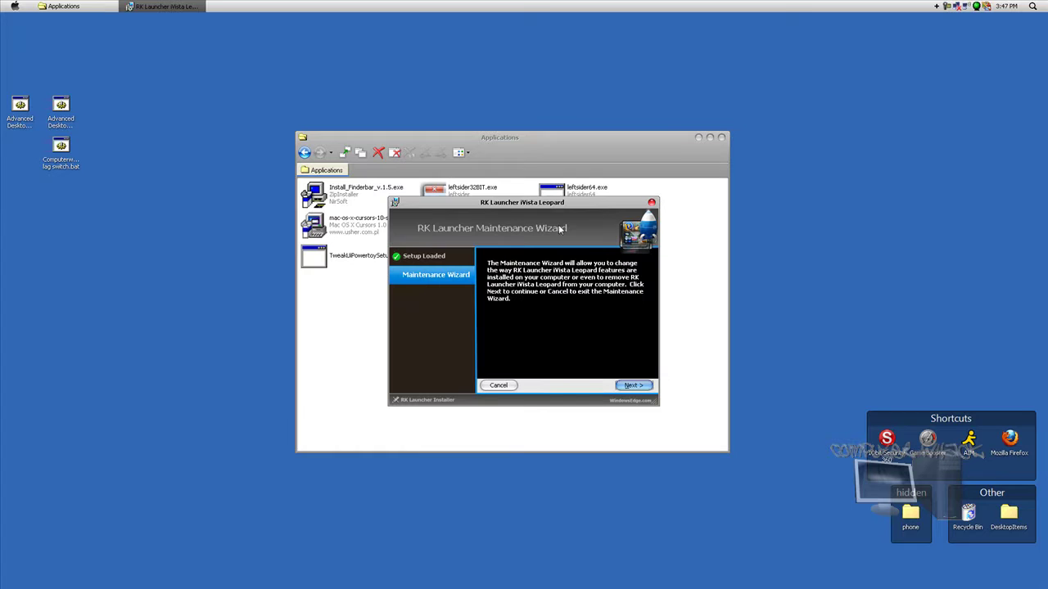
pyautogui.click(506, 387)
pyautogui.click(505, 319)
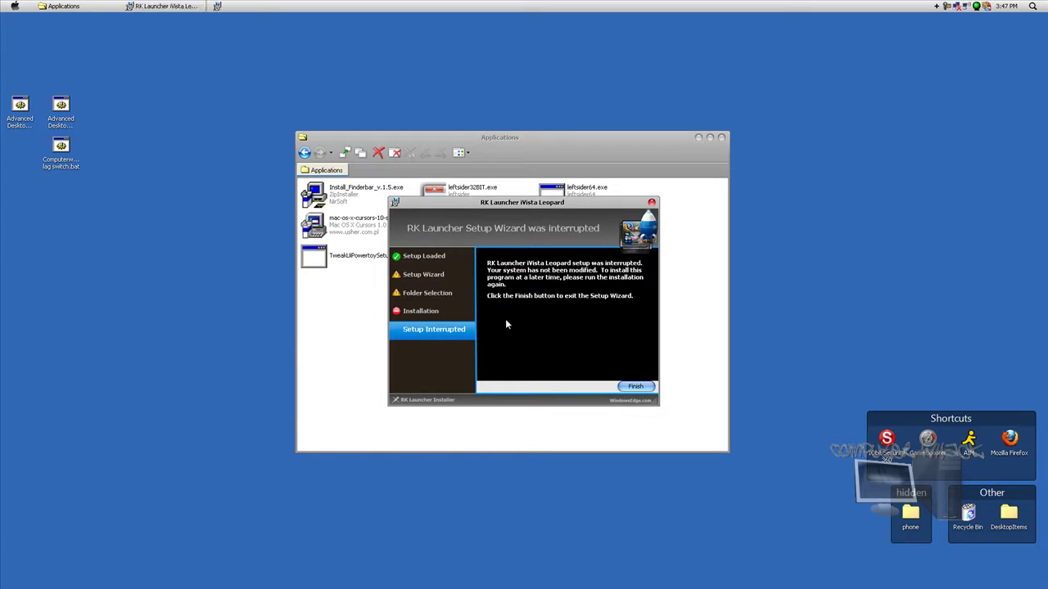
pyautogui.click(636, 387)
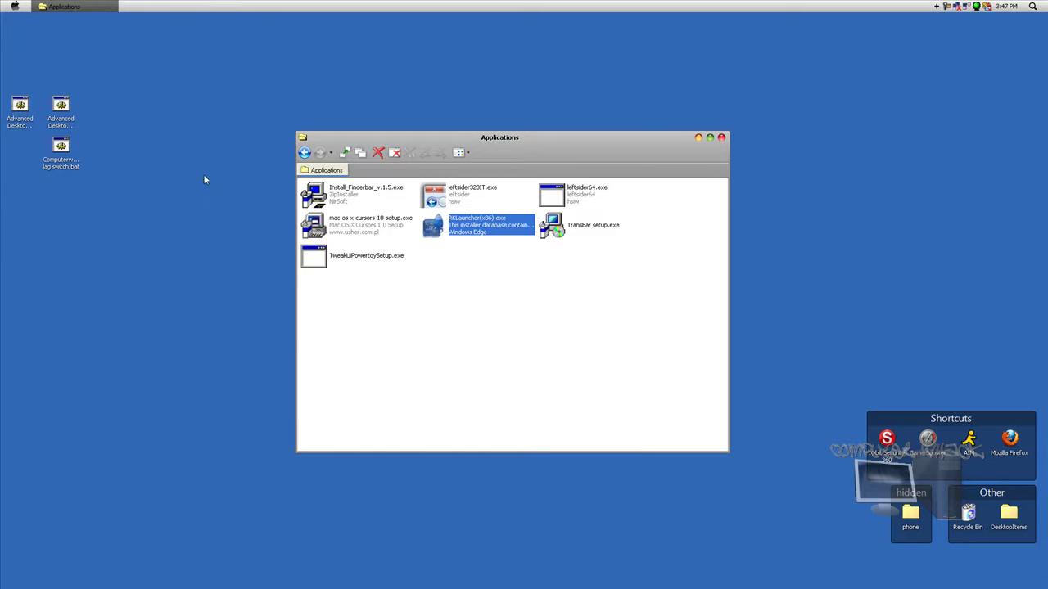
# Launch RK Launcher from the RK Launcher iVista Leopard program group.
pyautogui.click(9, 6)
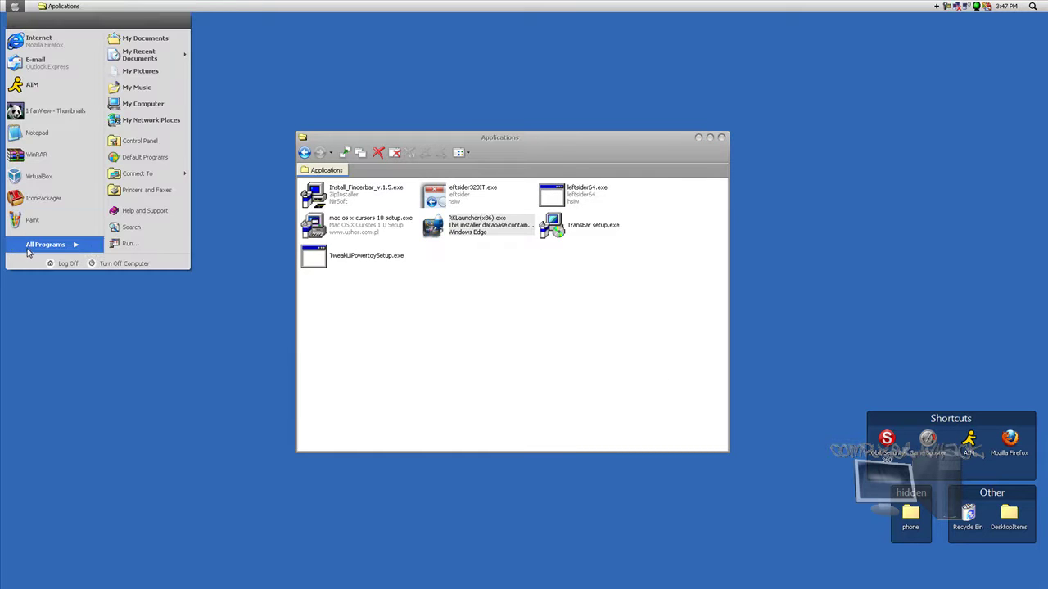
pyautogui.moveTo(27, 249)
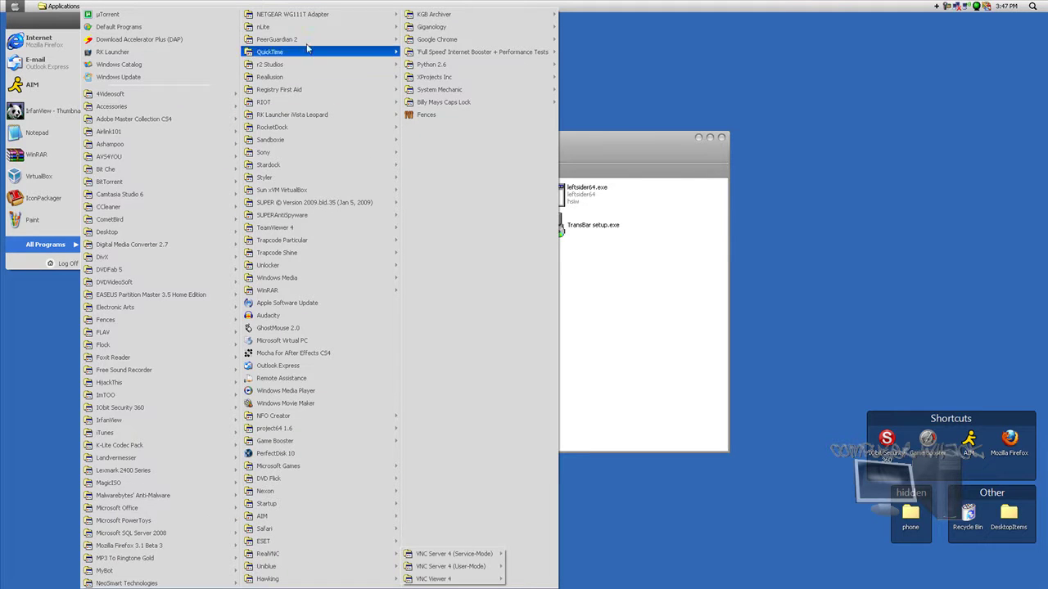
pyautogui.moveTo(341, 114)
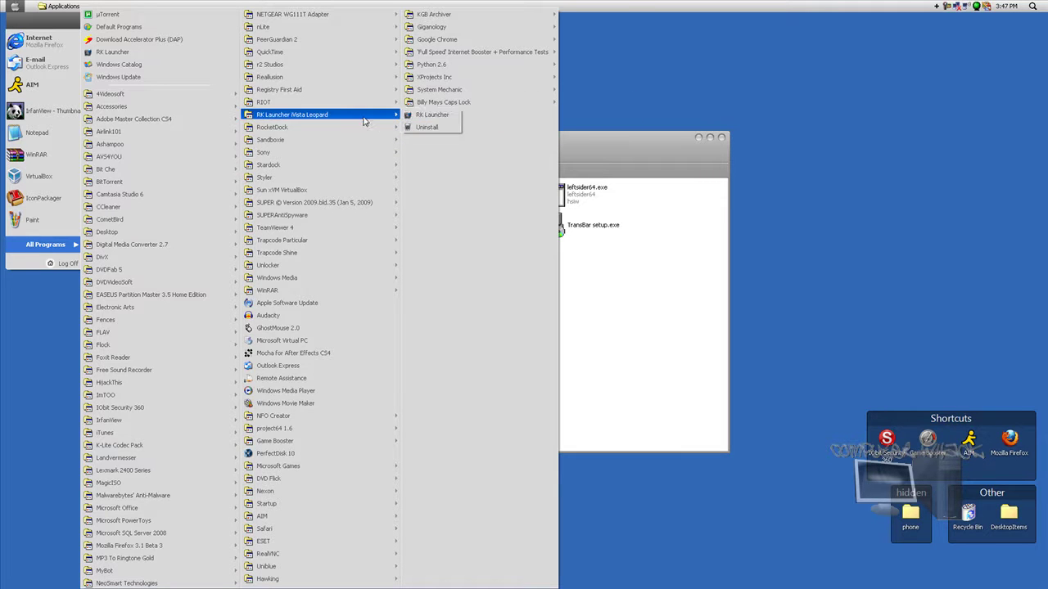
pyautogui.click(417, 116)
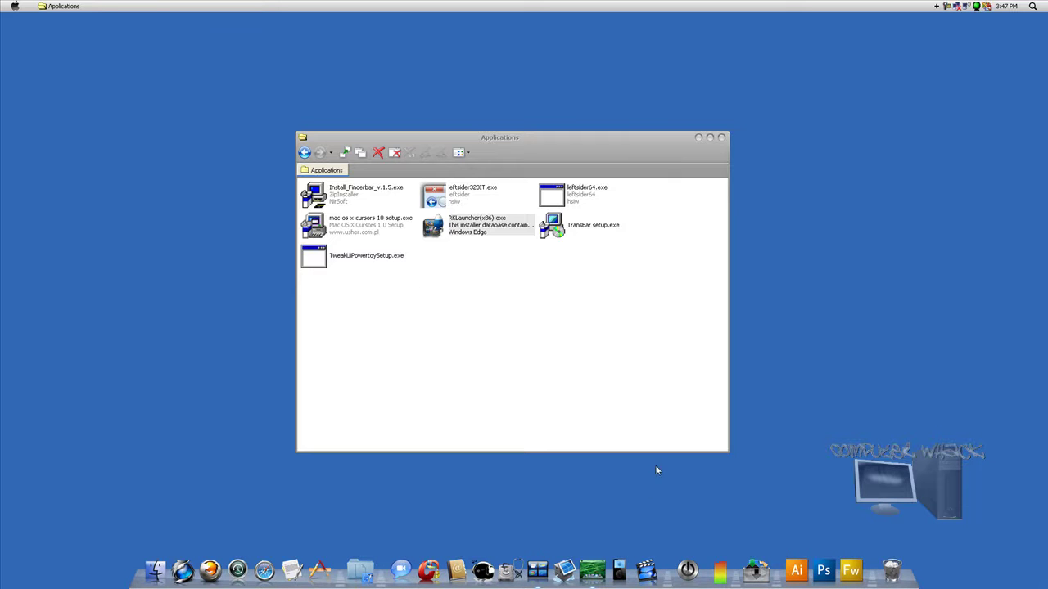
# View the dock's appearance settings in RK Launcher and close them without changes.
pyautogui.rightClick(667, 584)
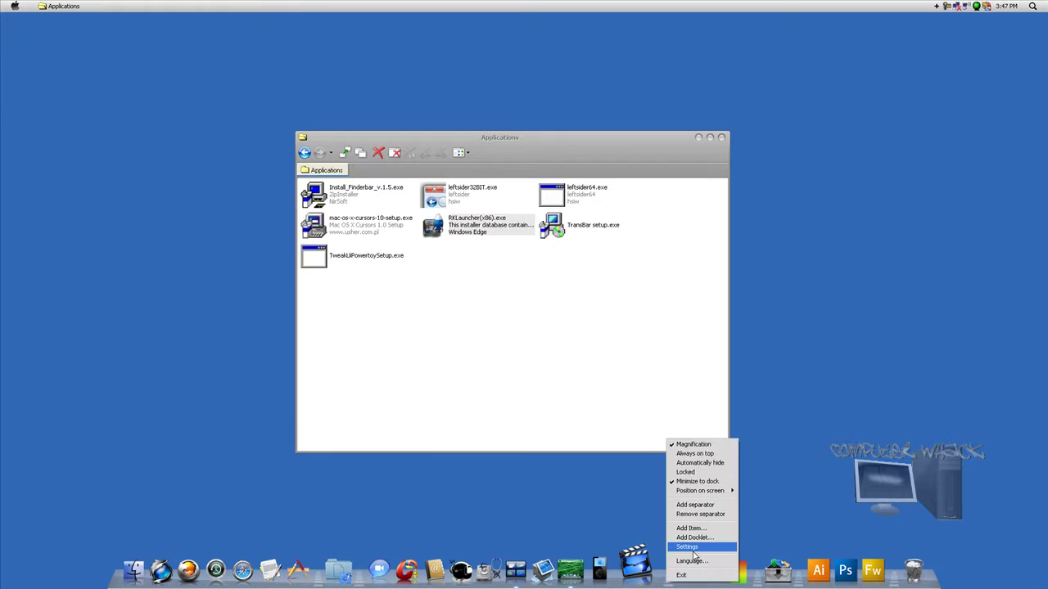
pyautogui.click(692, 550)
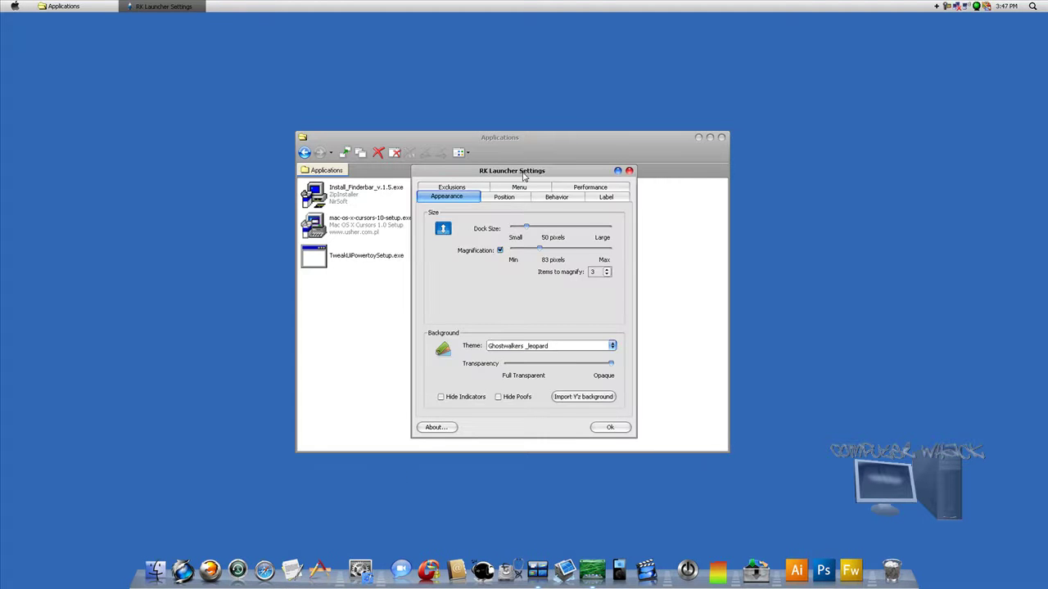
pyautogui.click(629, 171)
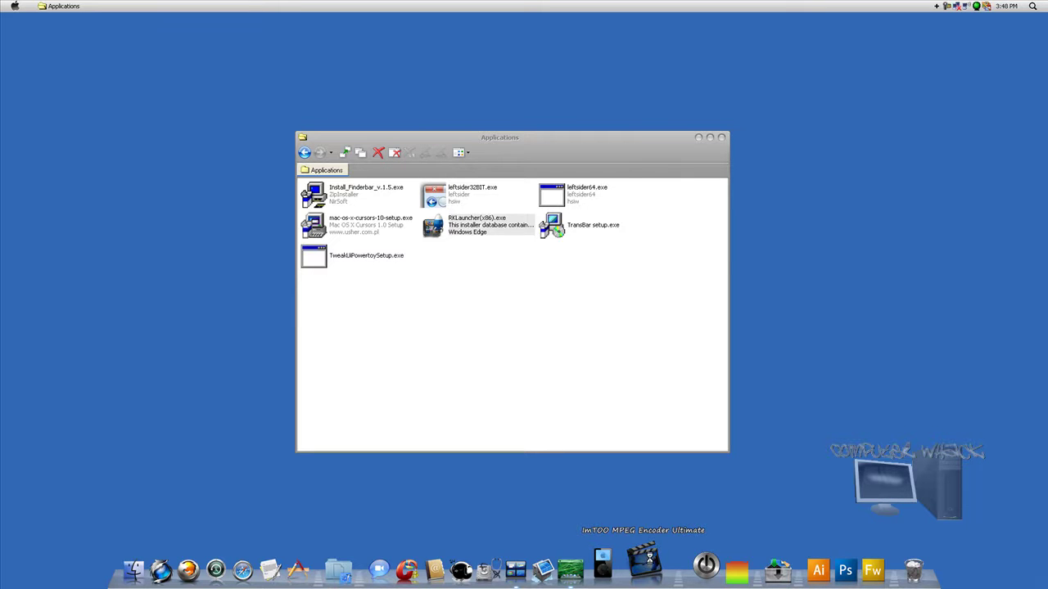
# Open the icon chooser from the properties of the ImTOO MPEG Encoder Ultimate dock item.
pyautogui.rightClick(660, 507)
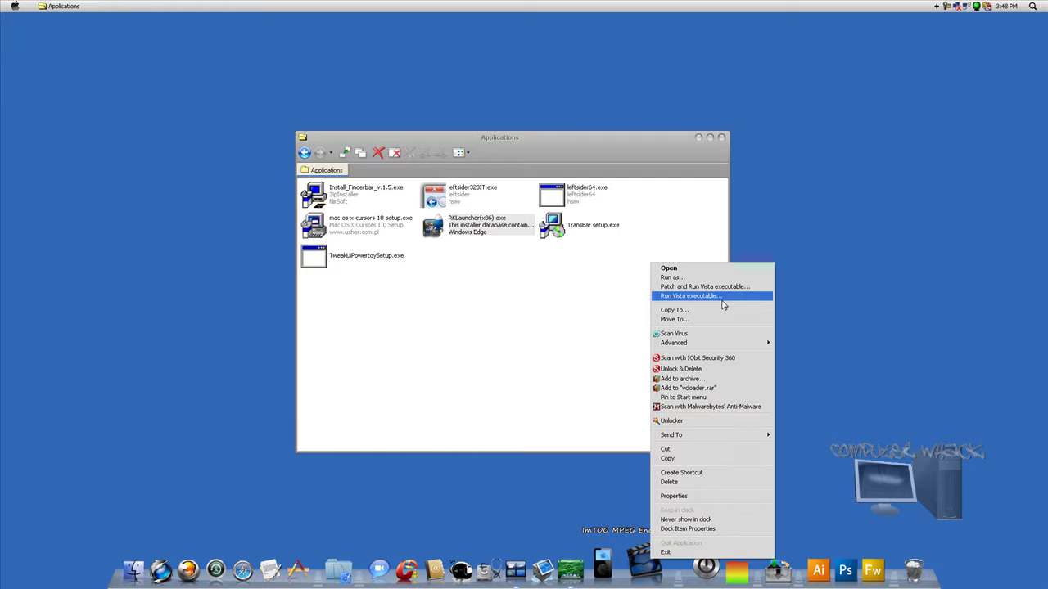
pyautogui.click(714, 530)
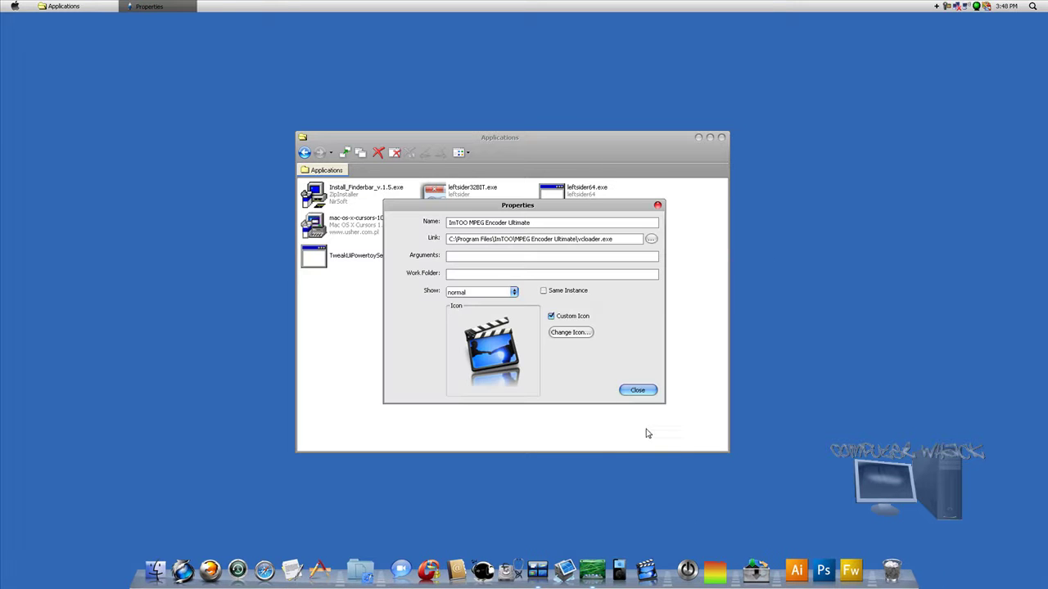
pyautogui.click(570, 333)
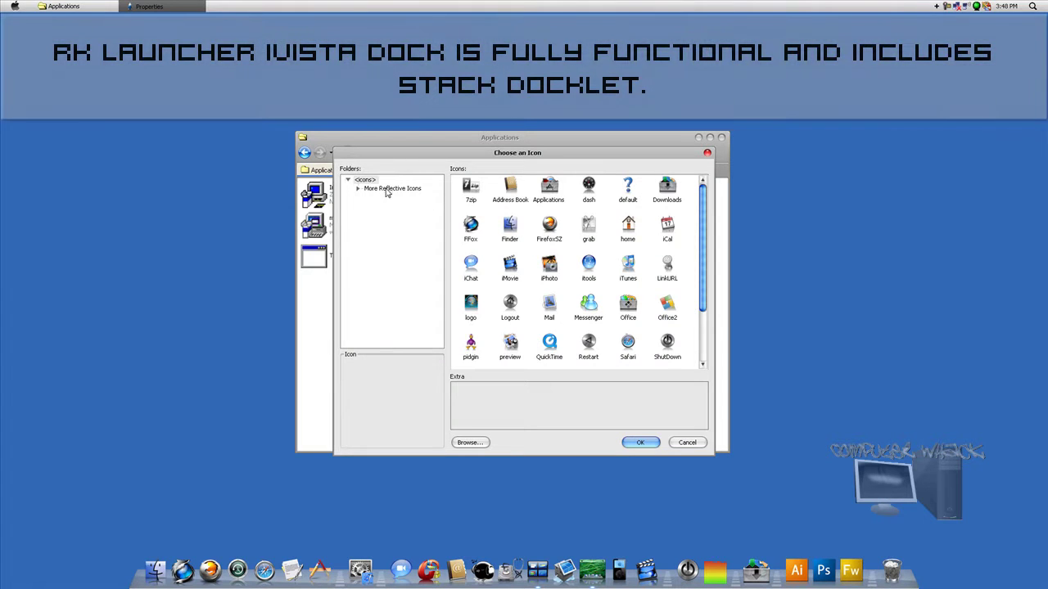
# Examine the icons in the More Reflective Icons folder and its Office Icons, Black Folders and Reflective Folders subfolders, and leave without choosing one.
pyautogui.click(357, 189)
pyautogui.click(370, 189)
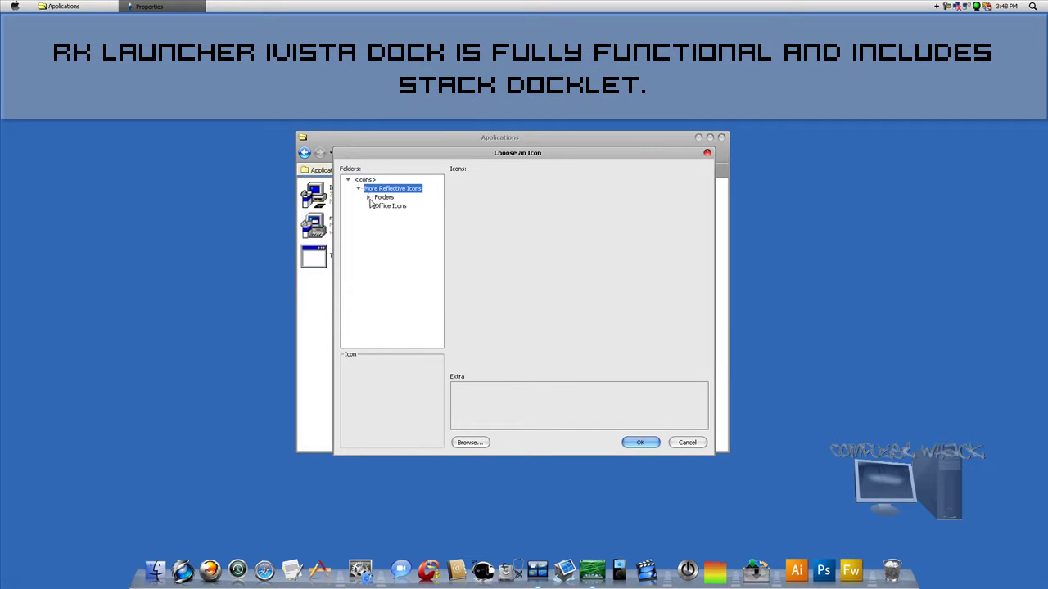
pyautogui.click(379, 197)
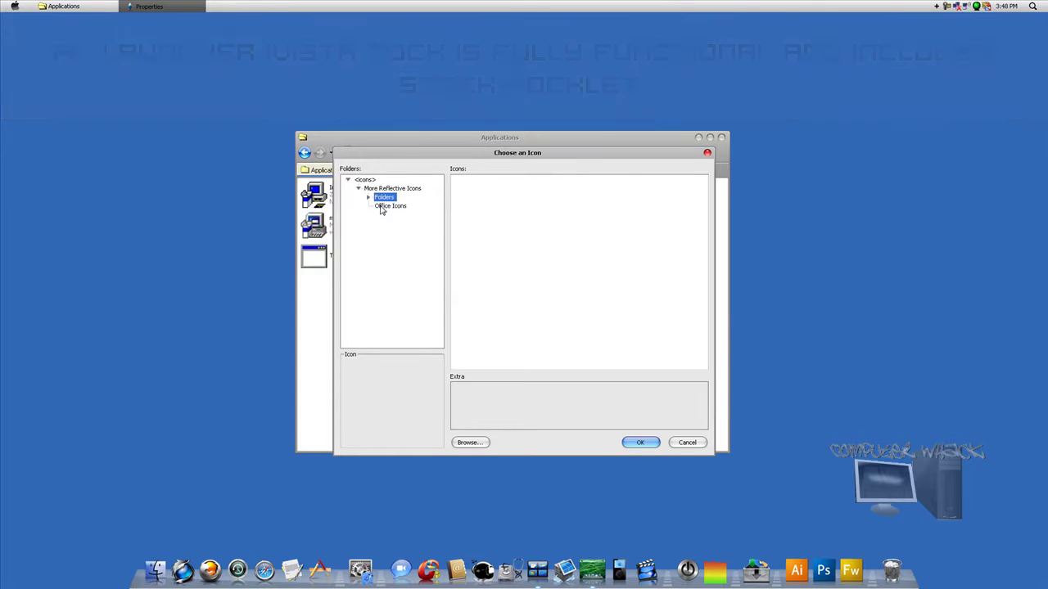
pyautogui.click(388, 205)
pyautogui.click(368, 198)
pyautogui.click(388, 207)
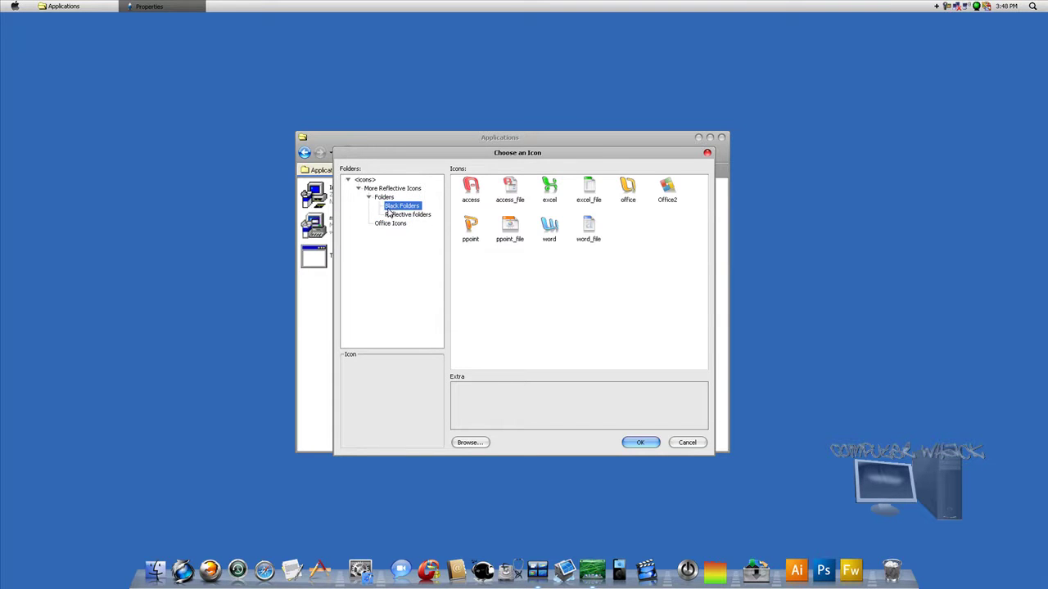
pyautogui.click(390, 215)
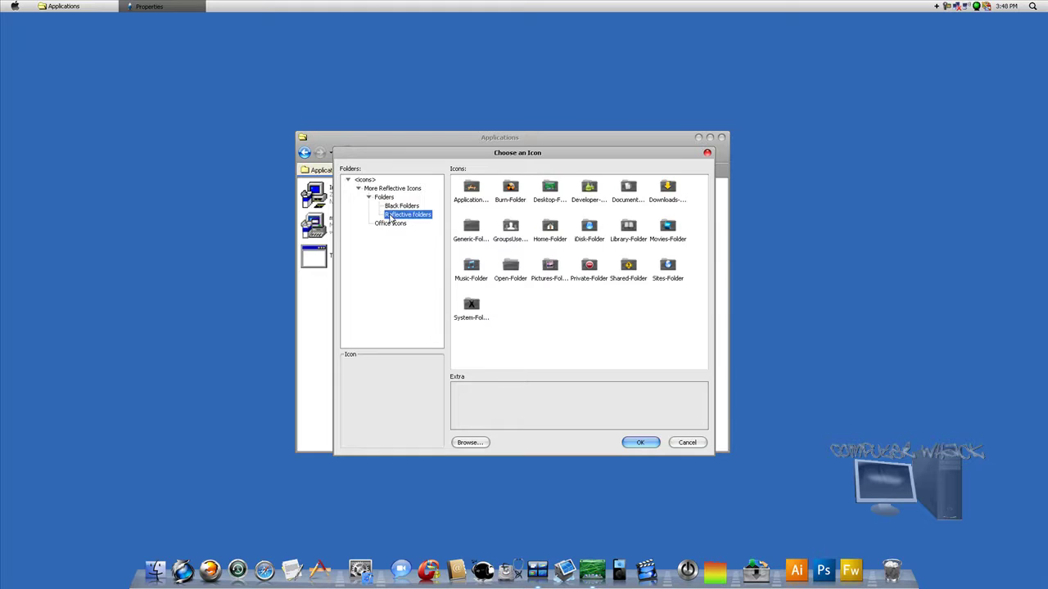
pyautogui.click(384, 197)
pyautogui.click(387, 189)
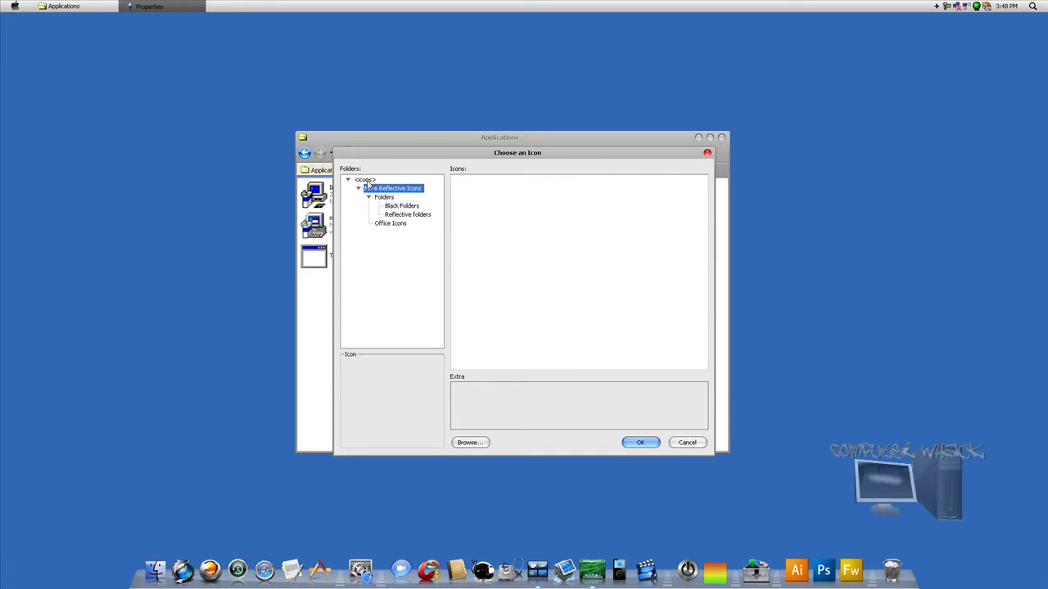
pyautogui.click(366, 180)
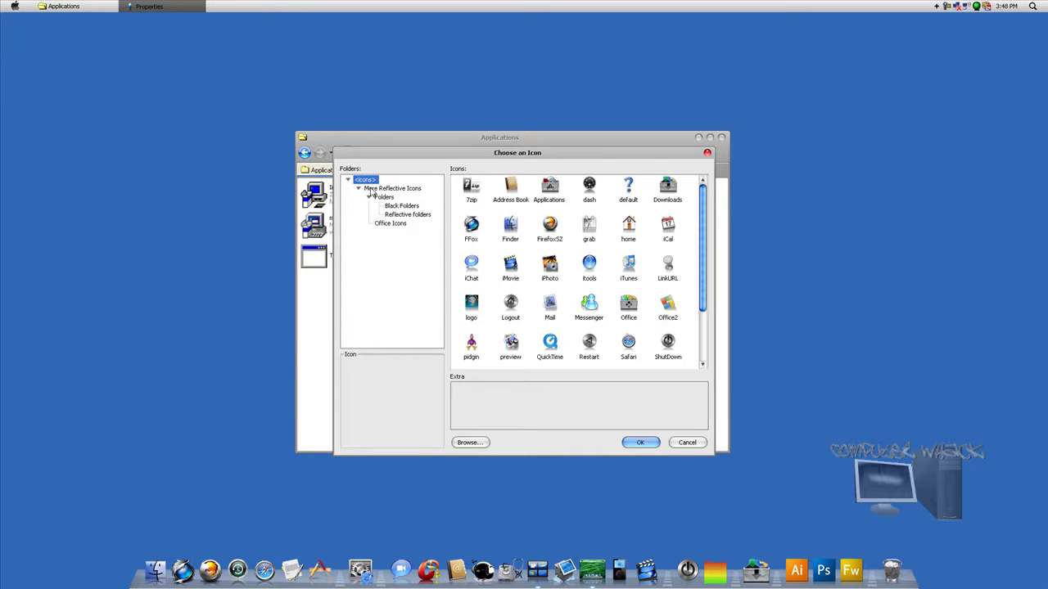
pyautogui.click(691, 442)
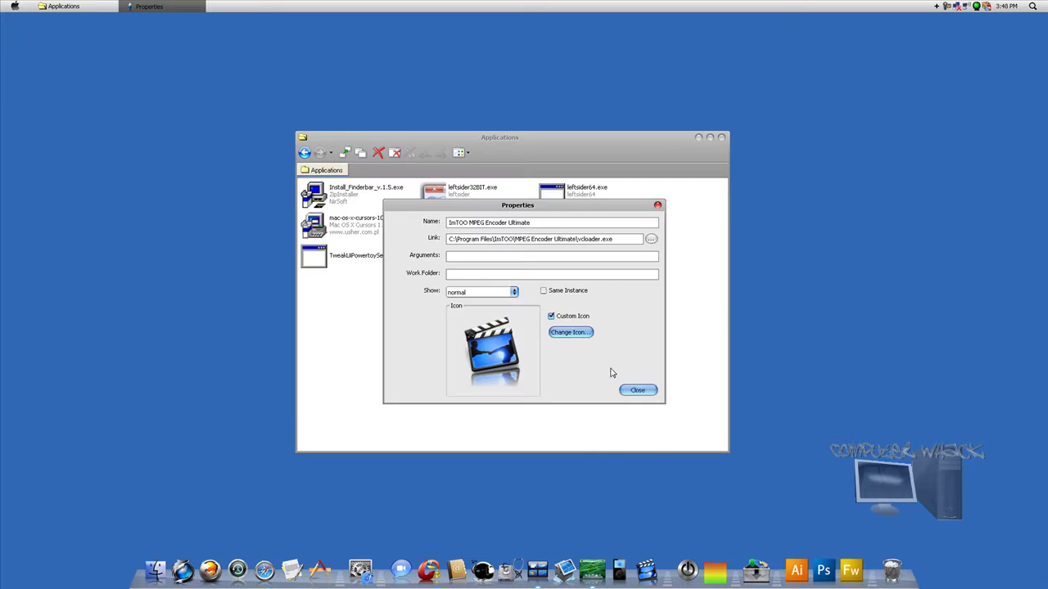
pyautogui.click(638, 390)
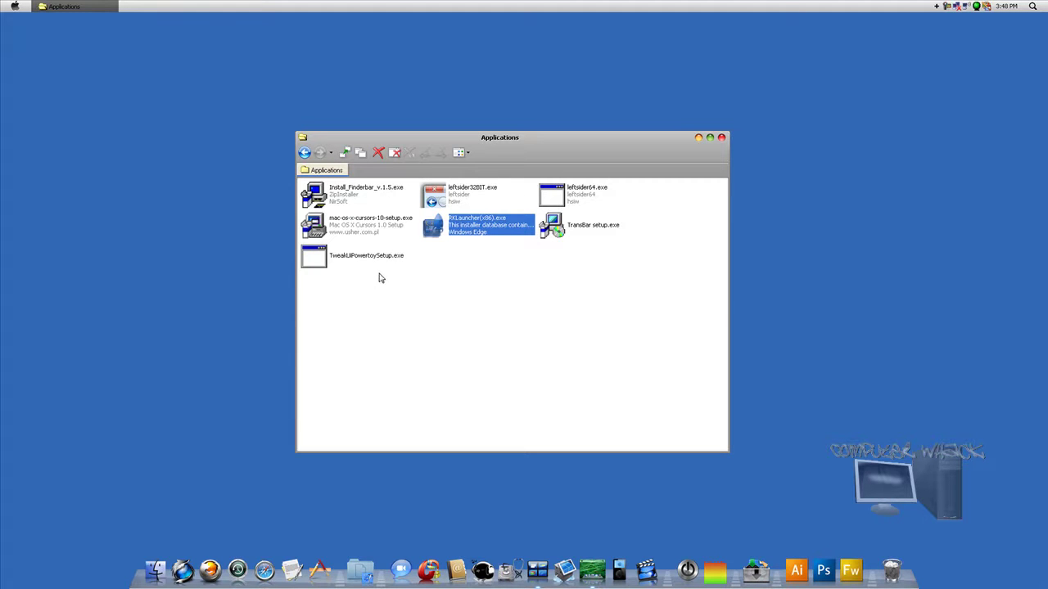
pyautogui.click(518, 267)
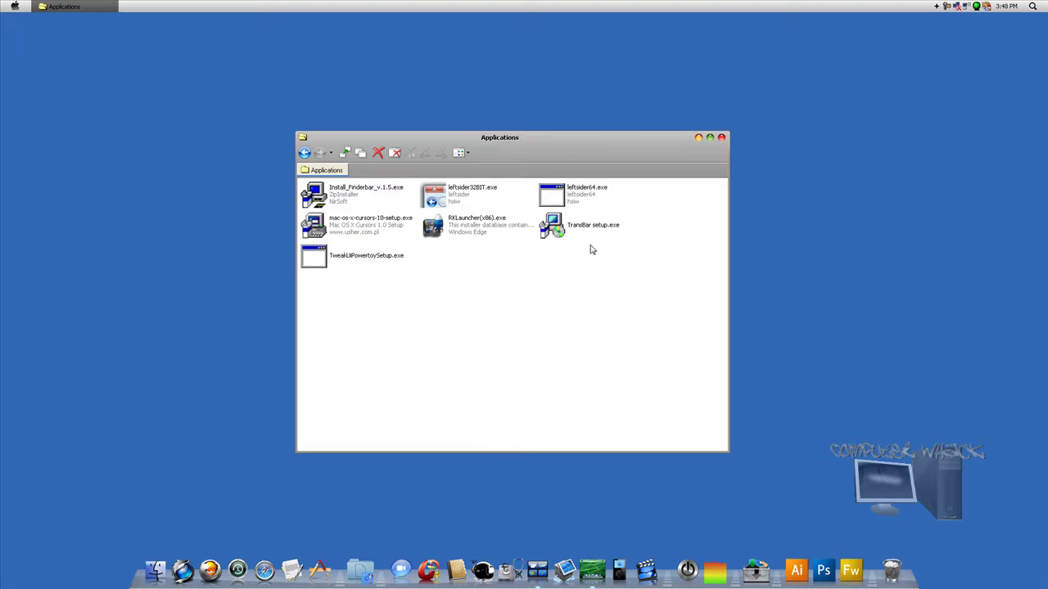
pyautogui.click(353, 198)
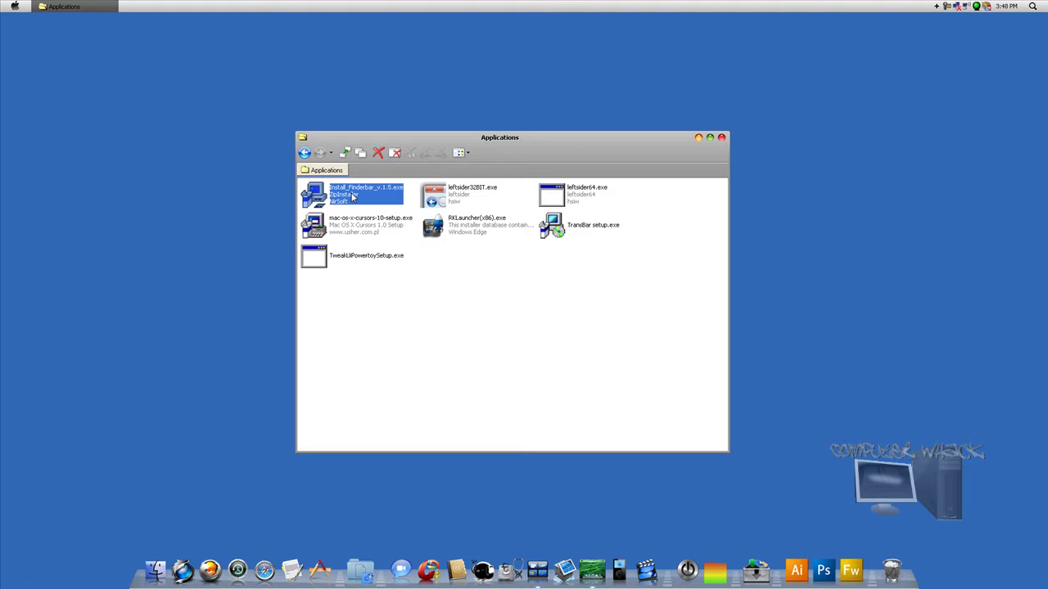
pyautogui.doubleClick(357, 198)
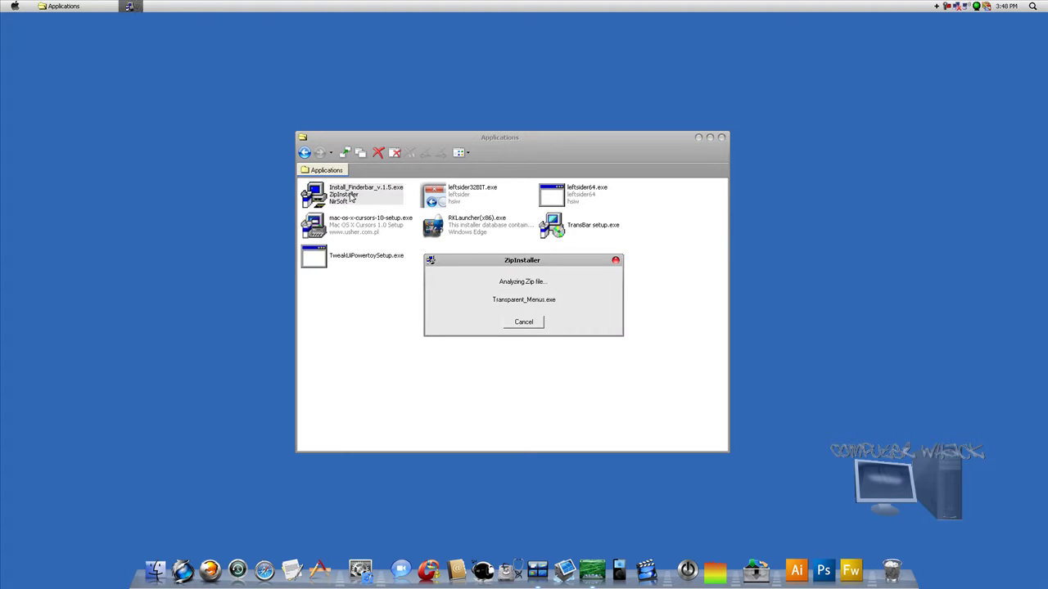
pyautogui.click(88, 8)
pyautogui.click(92, 72)
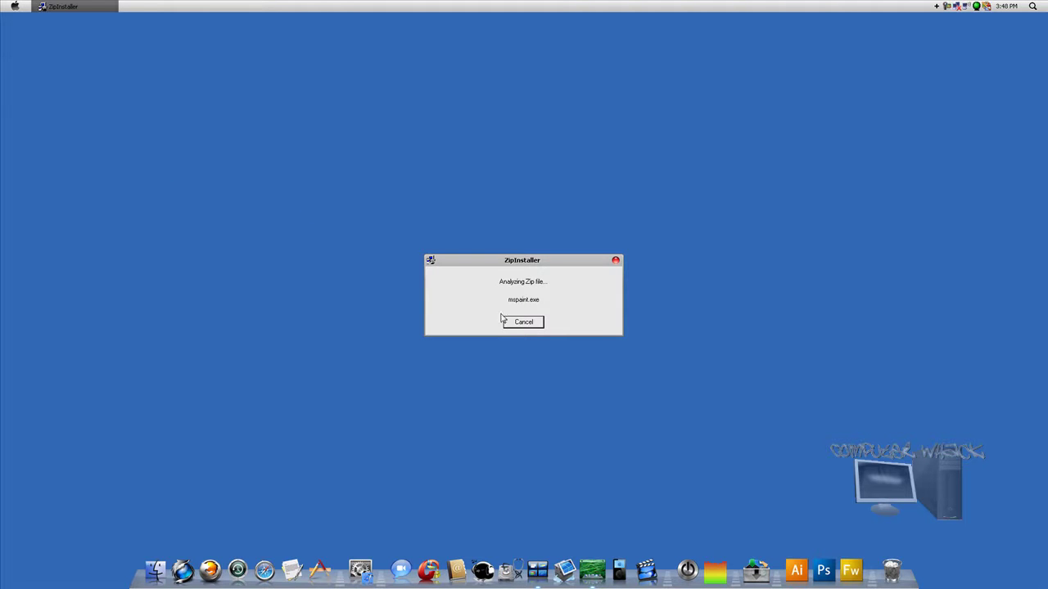
pyautogui.click(514, 322)
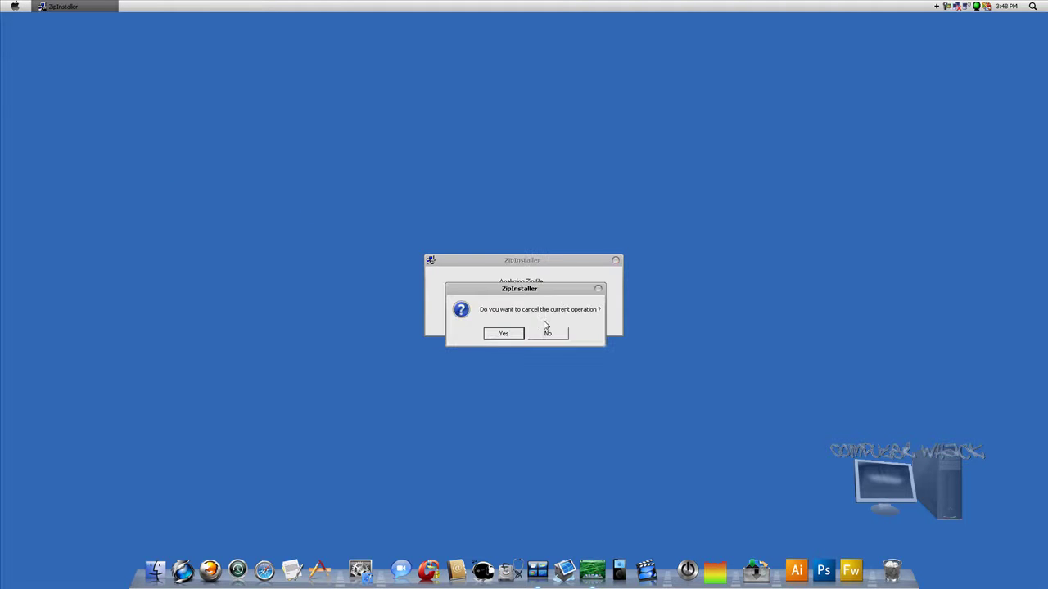
pyautogui.click(502, 334)
pyautogui.click(533, 333)
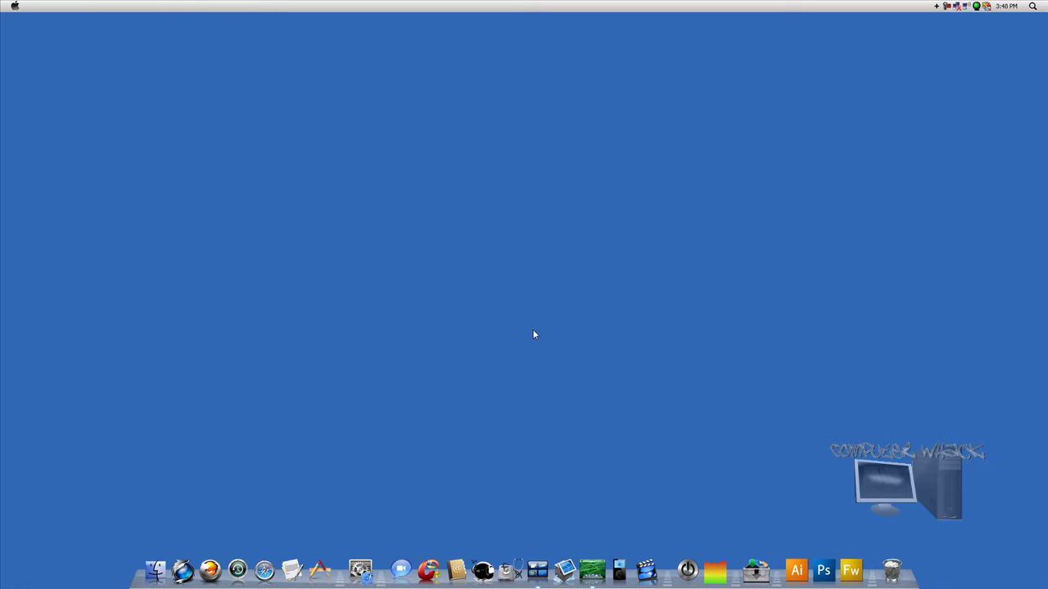
# Launch Finderbar_Engine from the Landvermesser Finderbar program group and close its empty script window.
pyautogui.click(15, 6)
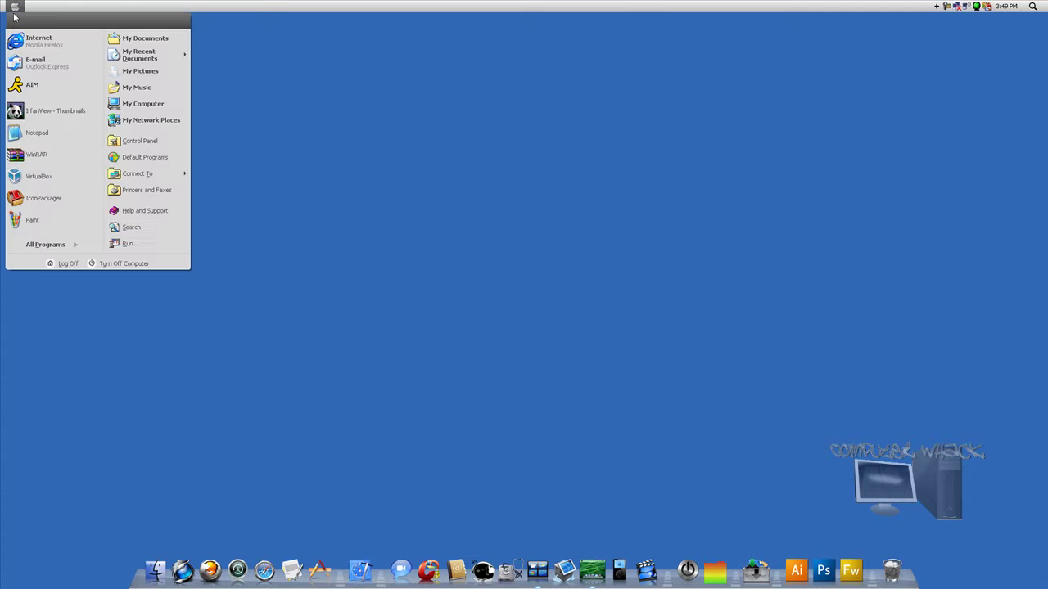
pyautogui.click(83, 246)
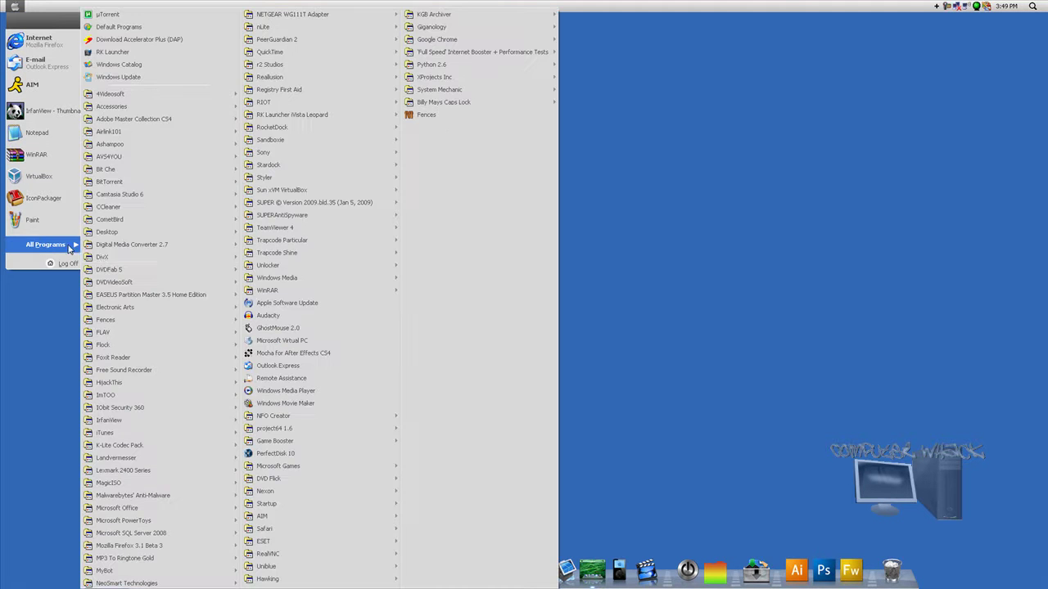
pyautogui.moveTo(399, 128)
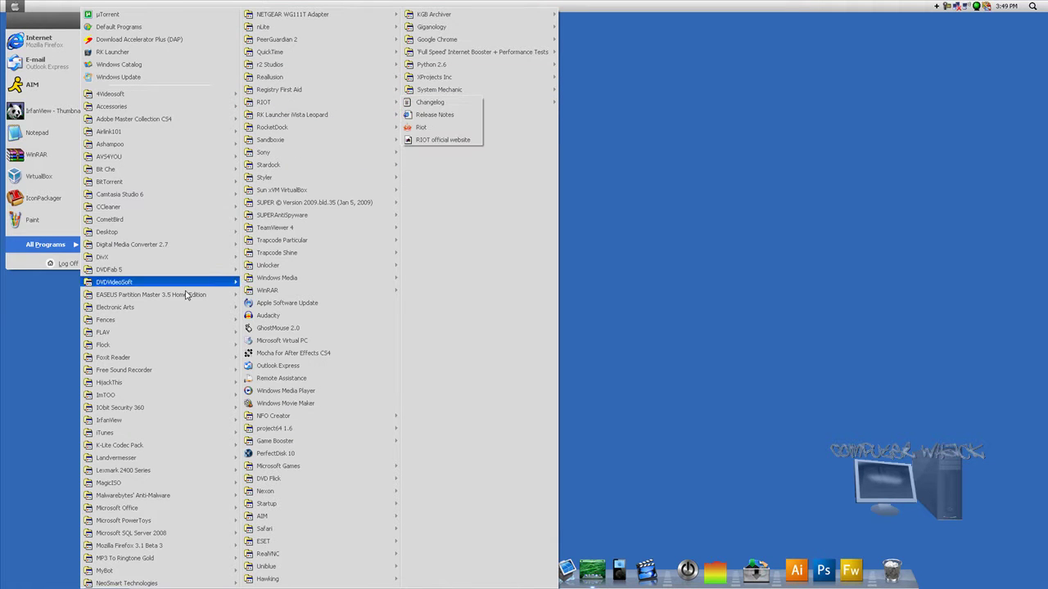
pyautogui.moveTo(299, 466)
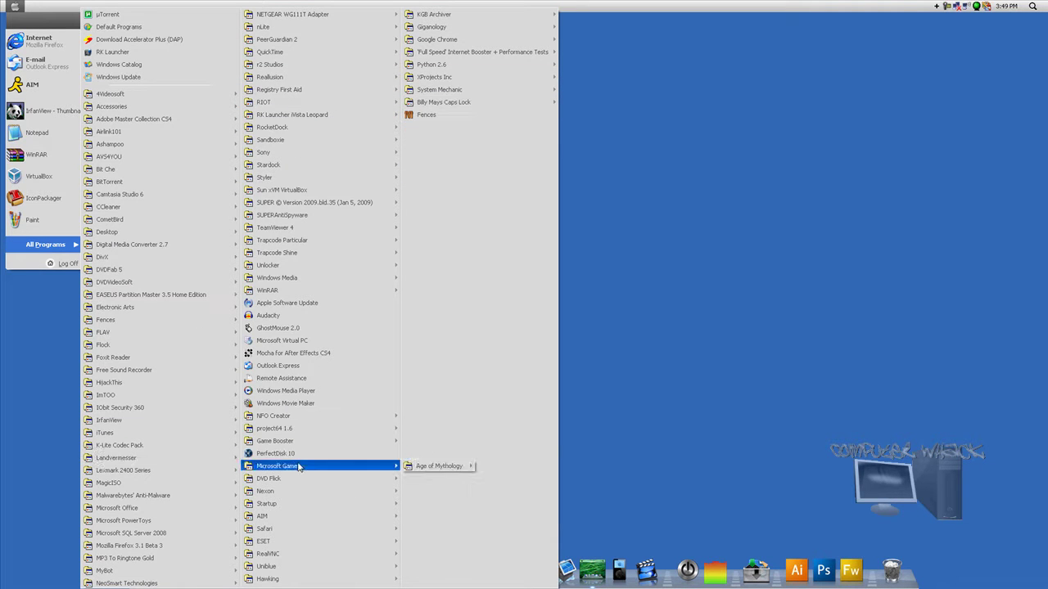
pyautogui.moveTo(123, 458)
pyautogui.moveTo(270, 458)
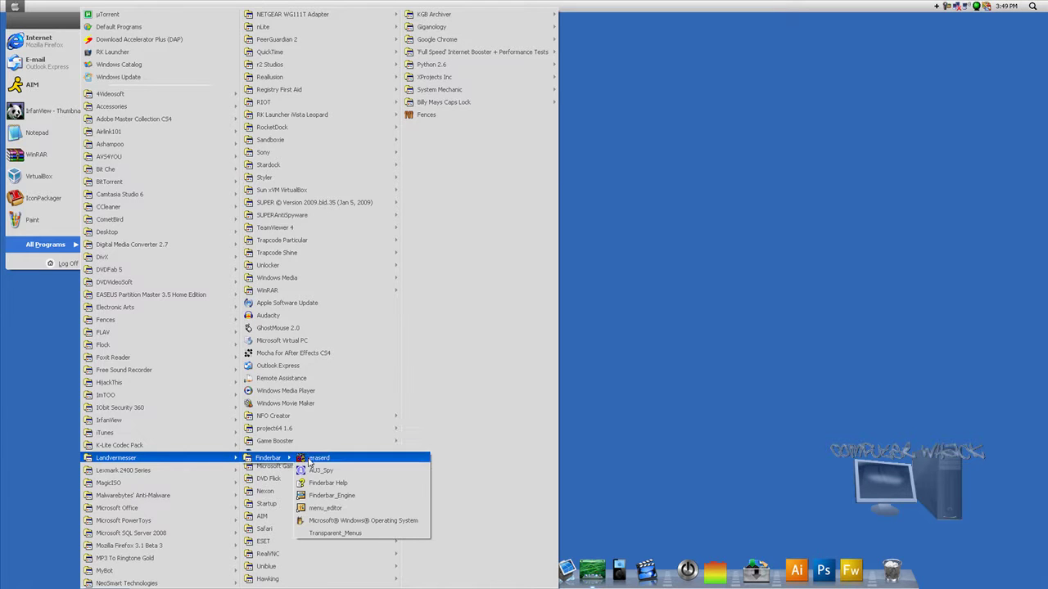
pyautogui.click(321, 496)
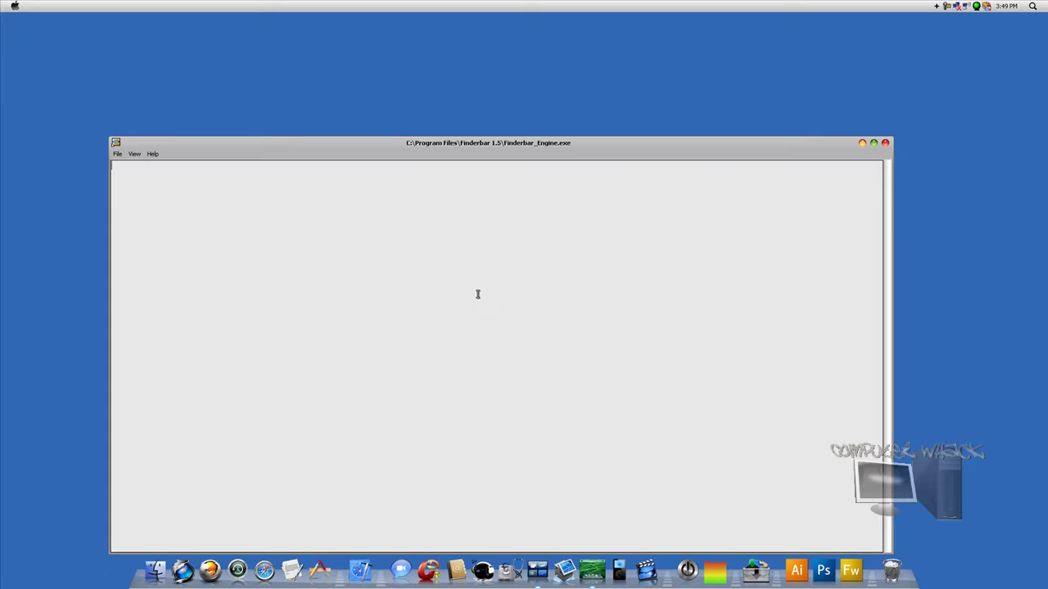
pyautogui.click(885, 144)
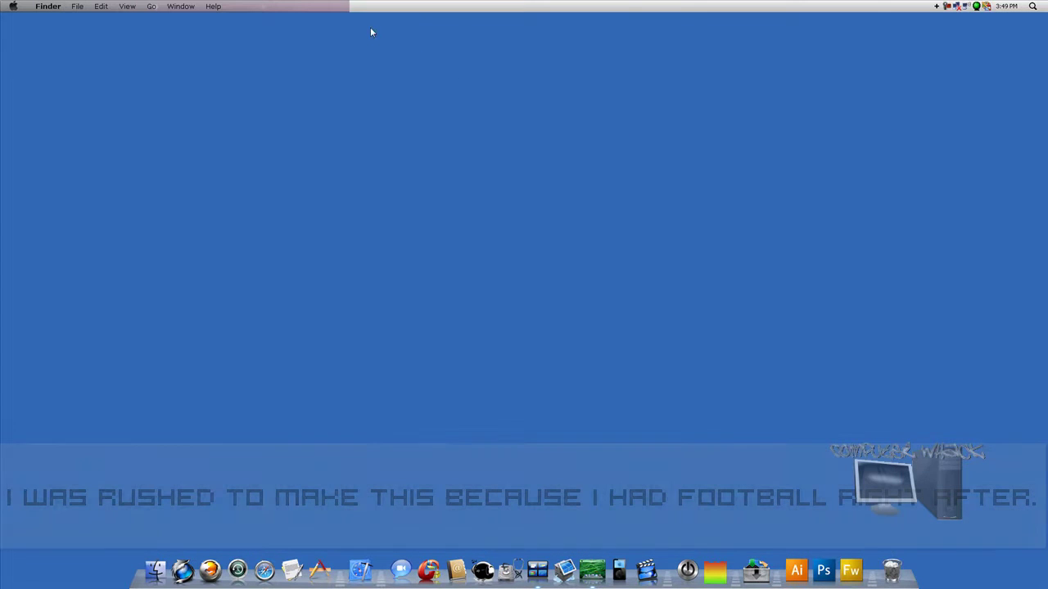
# Apply the Skin It! option to the Finderbar so it matches the rest of the top bar.
pyautogui.click(328, 7)
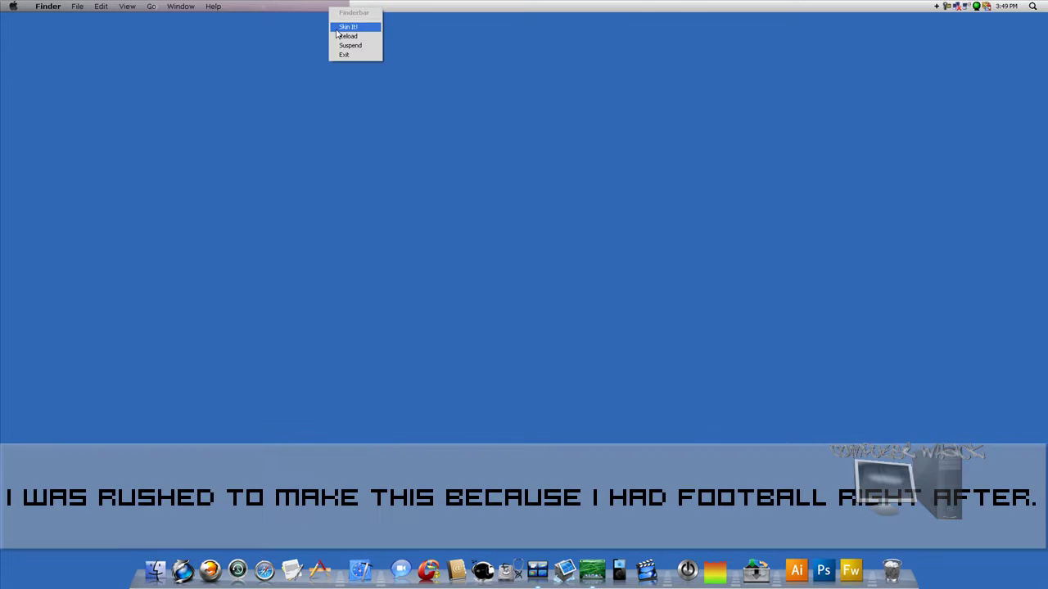
pyautogui.click(336, 31)
pyautogui.click(327, 67)
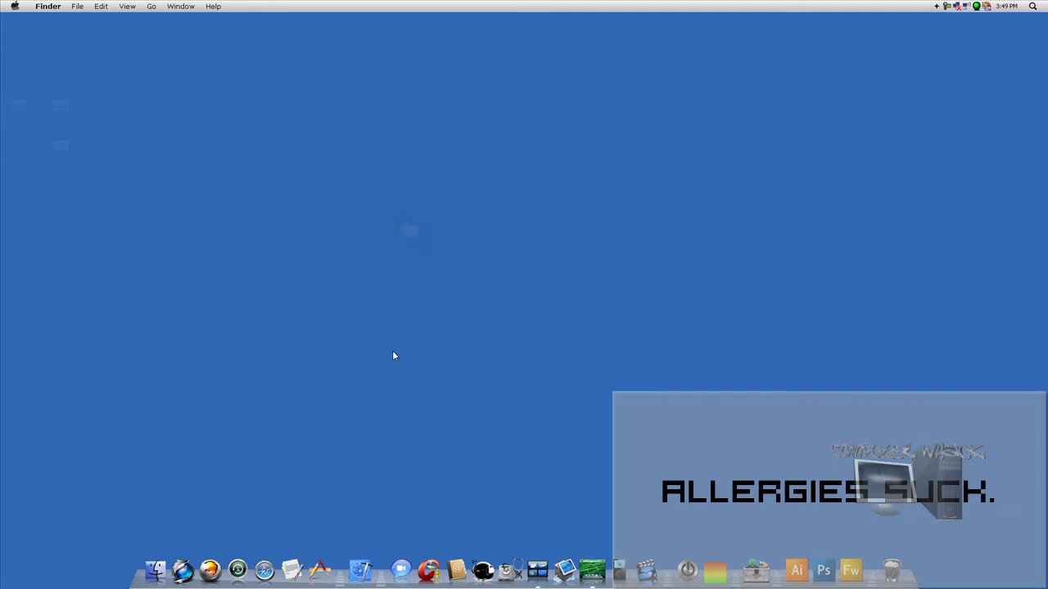
# View the contents of the Windows Xp to Leopard Pack folder and close it.
pyautogui.click(414, 249)
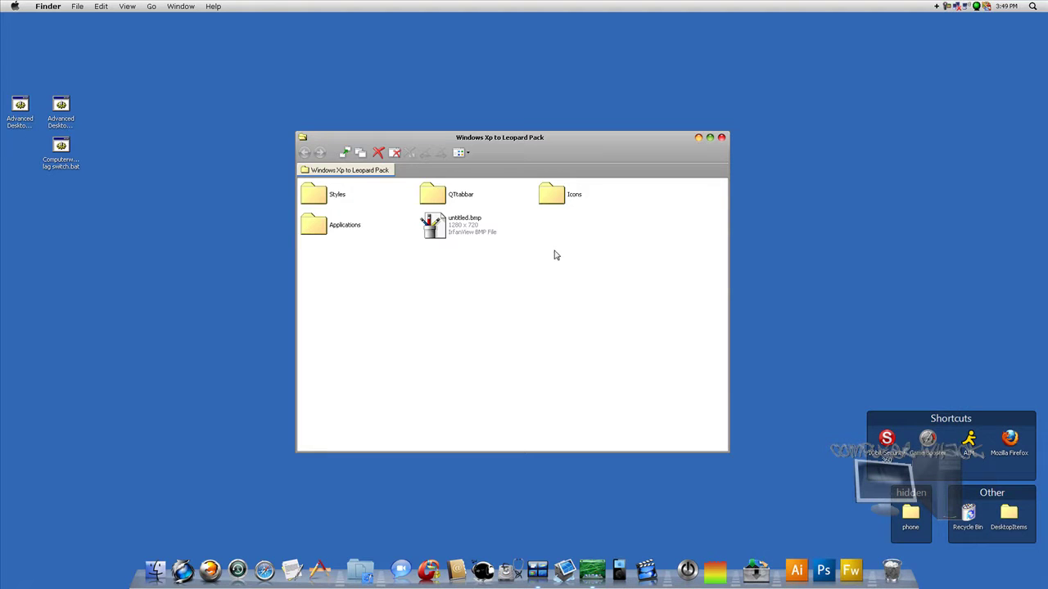
pyautogui.moveTo(550, 221); pyautogui.dragTo(546, 305)
pyautogui.click(721, 137)
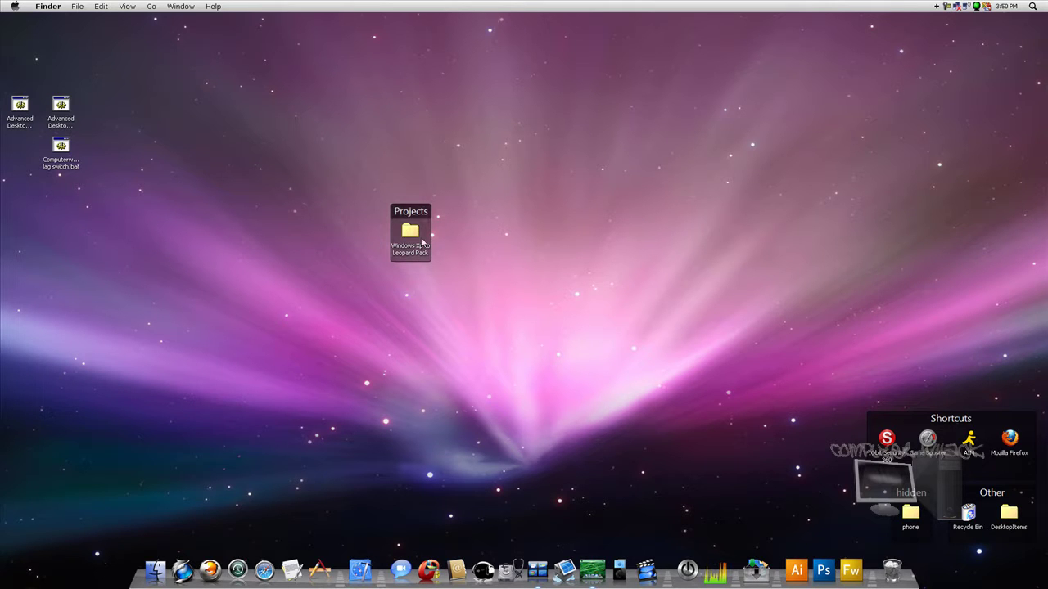
# Examine the Finder, View and Go menus of the Finderbar without choosing a command.
pyautogui.click(48, 6)
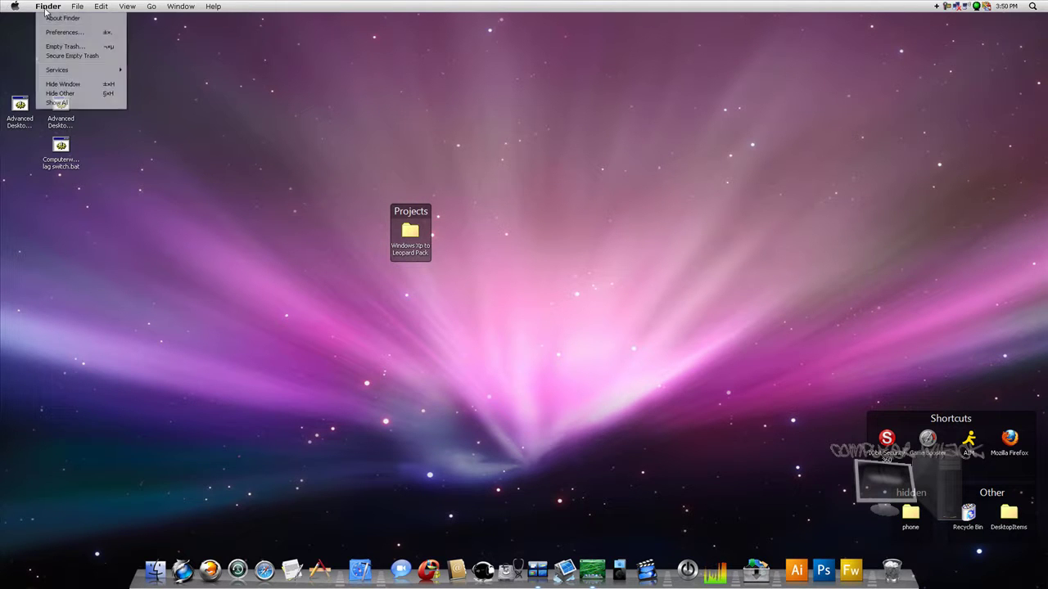
pyautogui.click(47, 7)
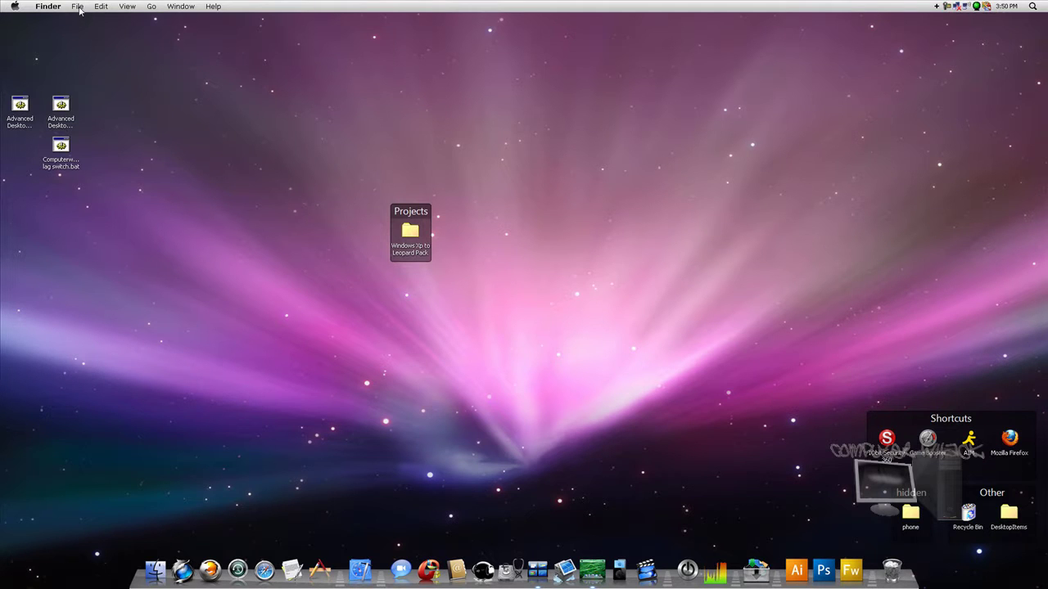
pyautogui.click(131, 8)
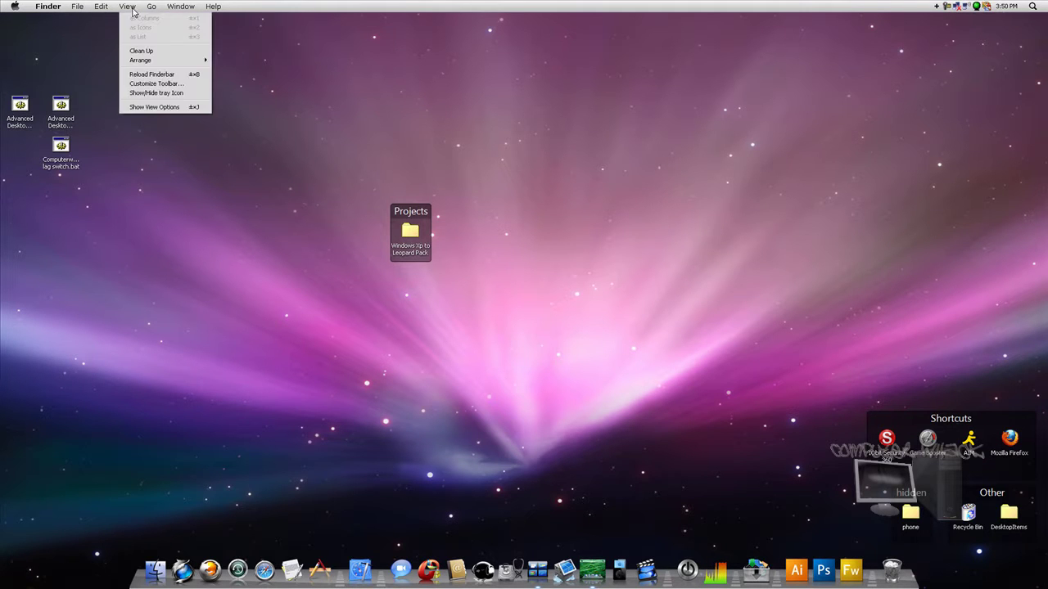
pyautogui.click(131, 8)
pyautogui.click(152, 6)
pyautogui.moveTo(210, 10)
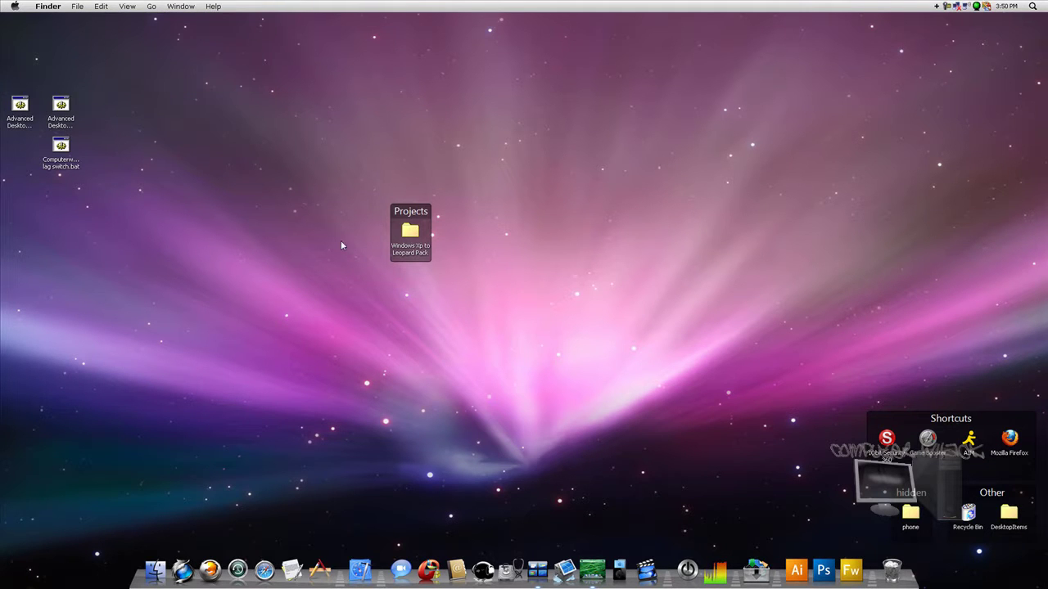
# Start TransBar setup.exe from the Applications folder of the Windows Xp to Leopard Pack.
pyautogui.doubleClick(411, 232)
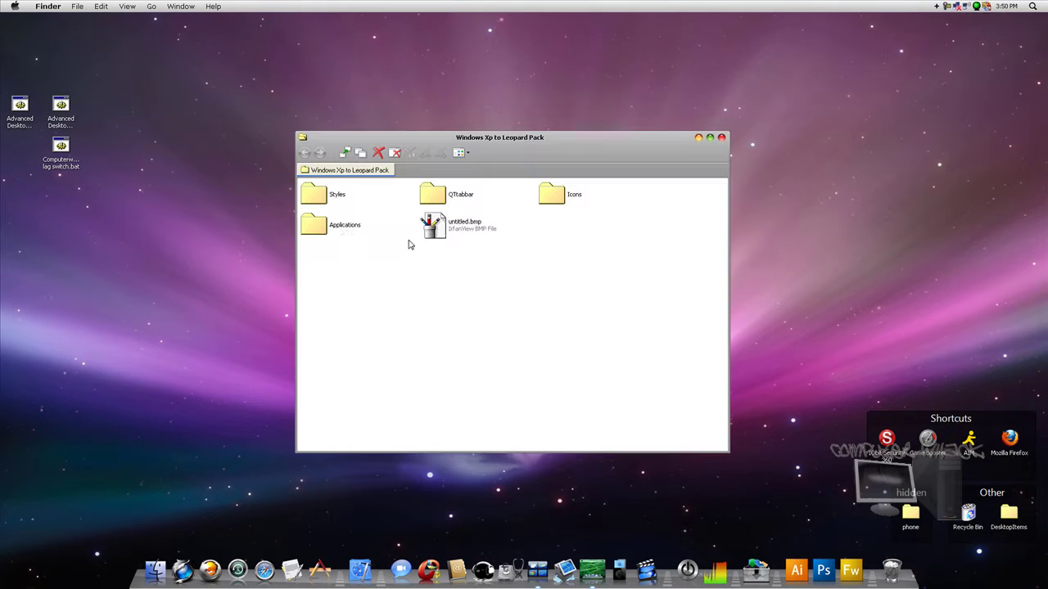
pyautogui.click(349, 226)
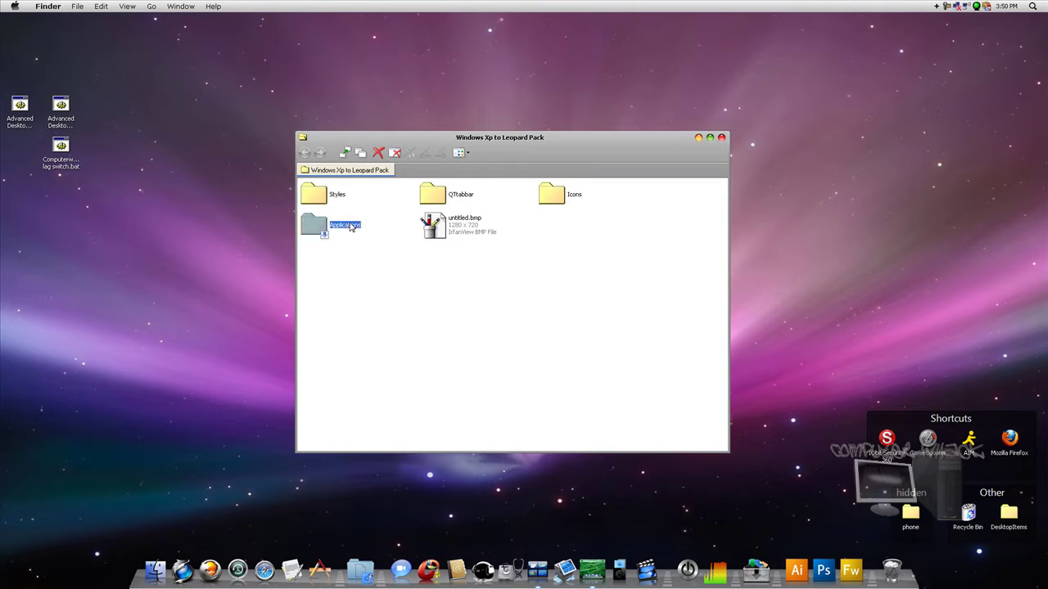
pyautogui.doubleClick(351, 226)
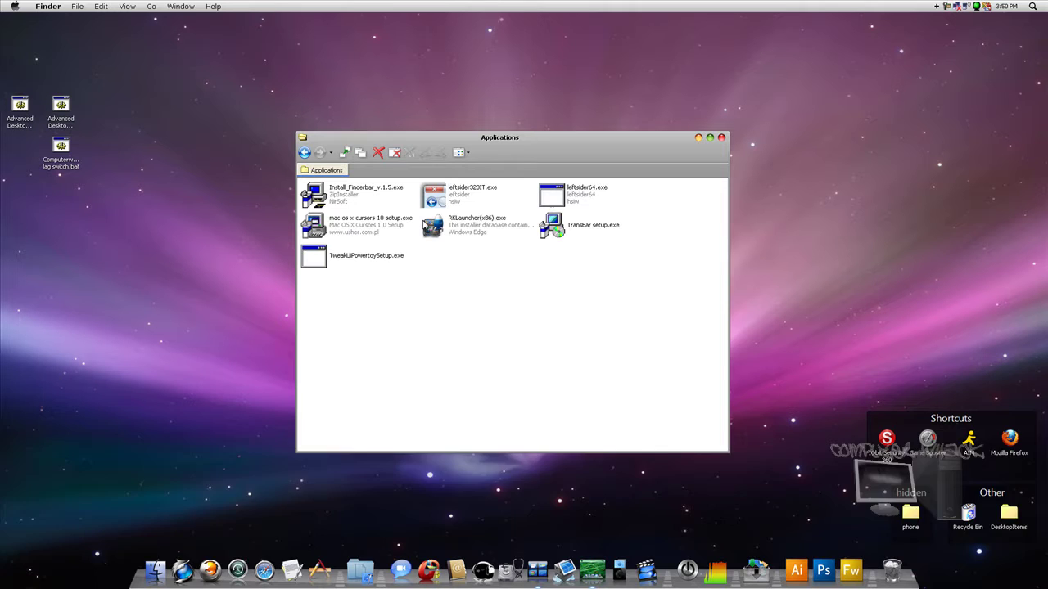
pyautogui.click(595, 228)
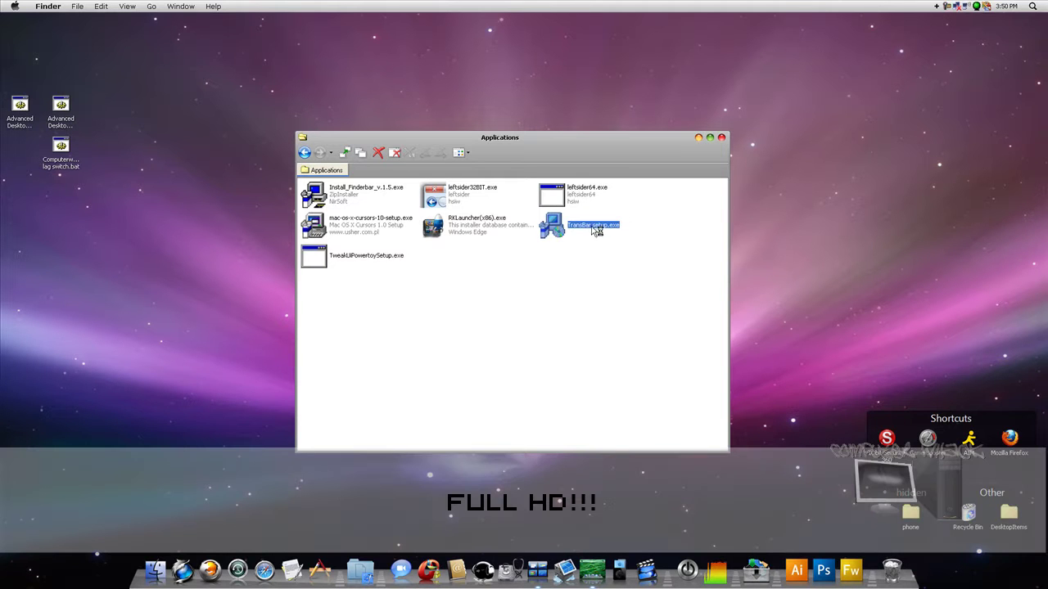
pyautogui.doubleClick(595, 228)
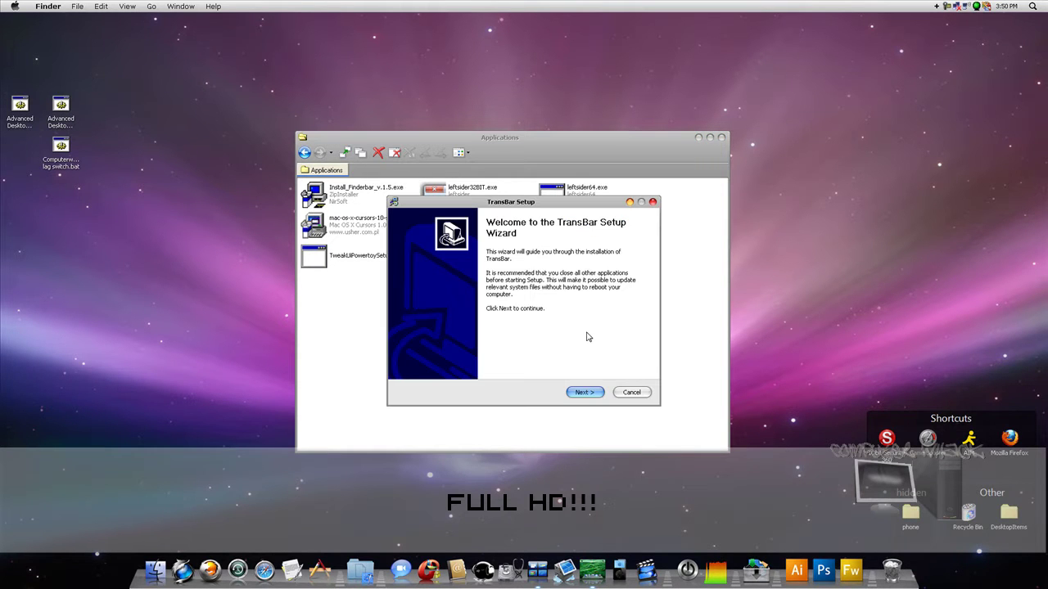
# Install TransBar for Just Me with Start Menu shortcuts in the default folder, and finish the wizard so TransBar opens.
pyautogui.click(585, 393)
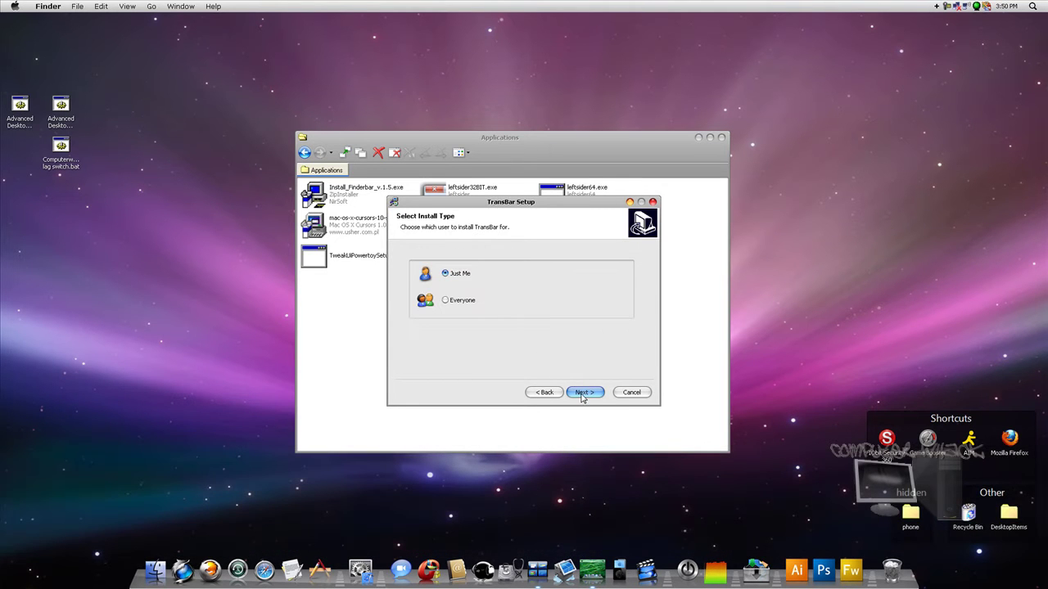
pyautogui.click(582, 395)
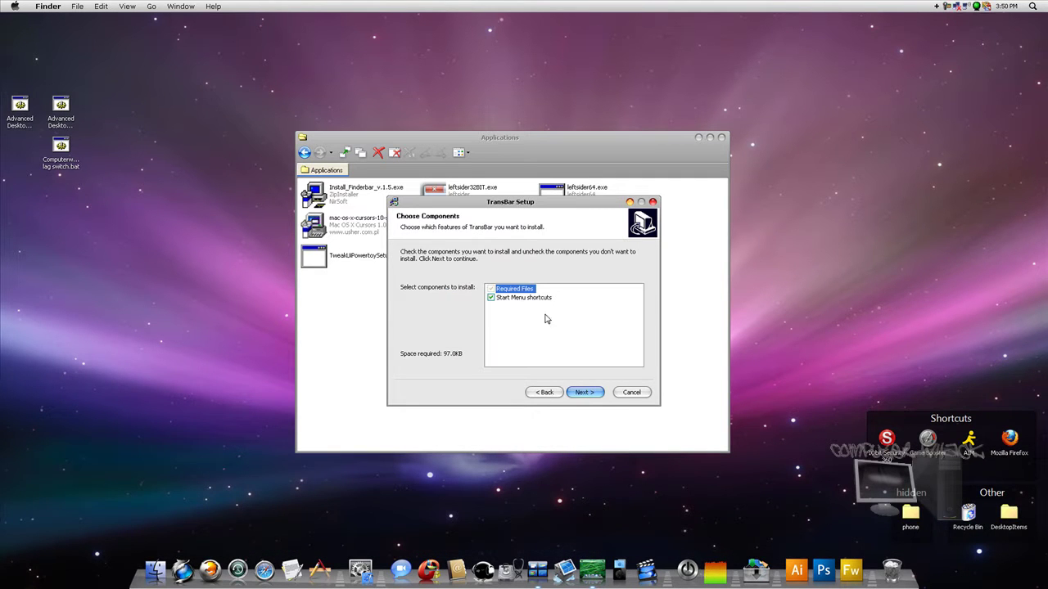
pyautogui.click(597, 394)
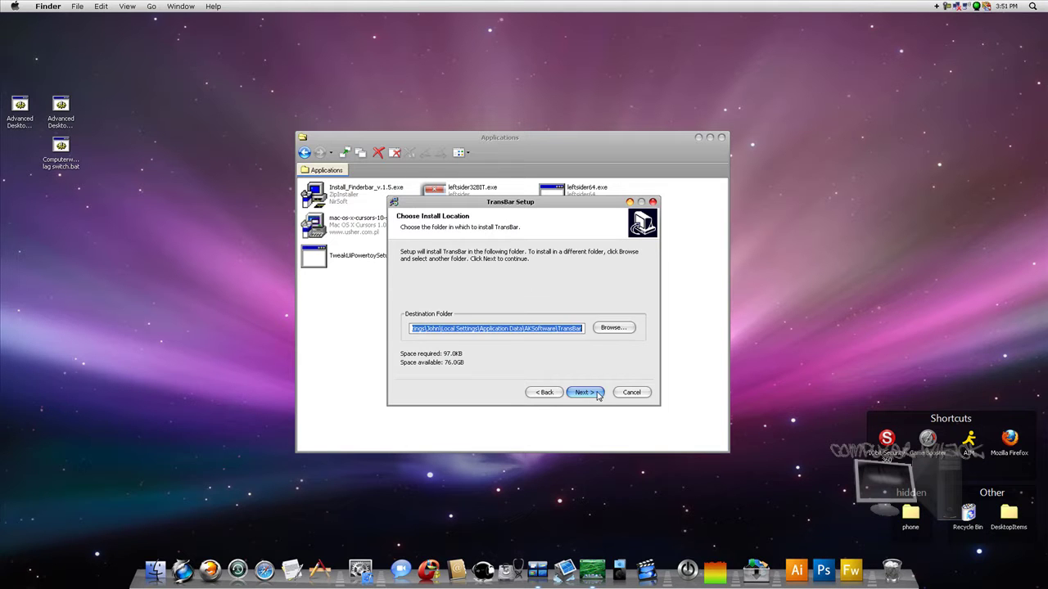
pyautogui.click(597, 393)
pyautogui.click(598, 394)
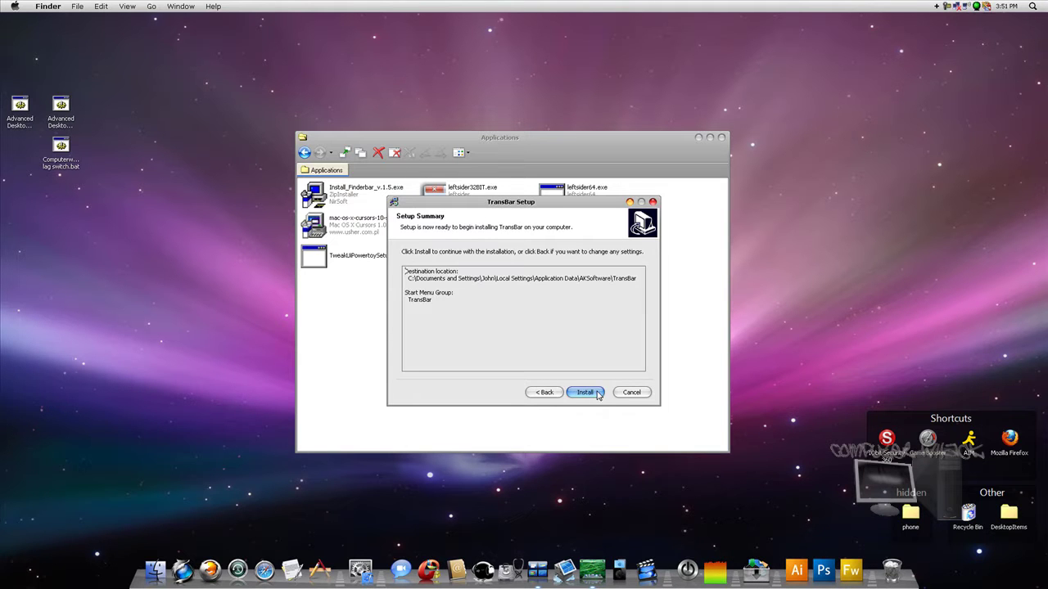
pyautogui.click(598, 394)
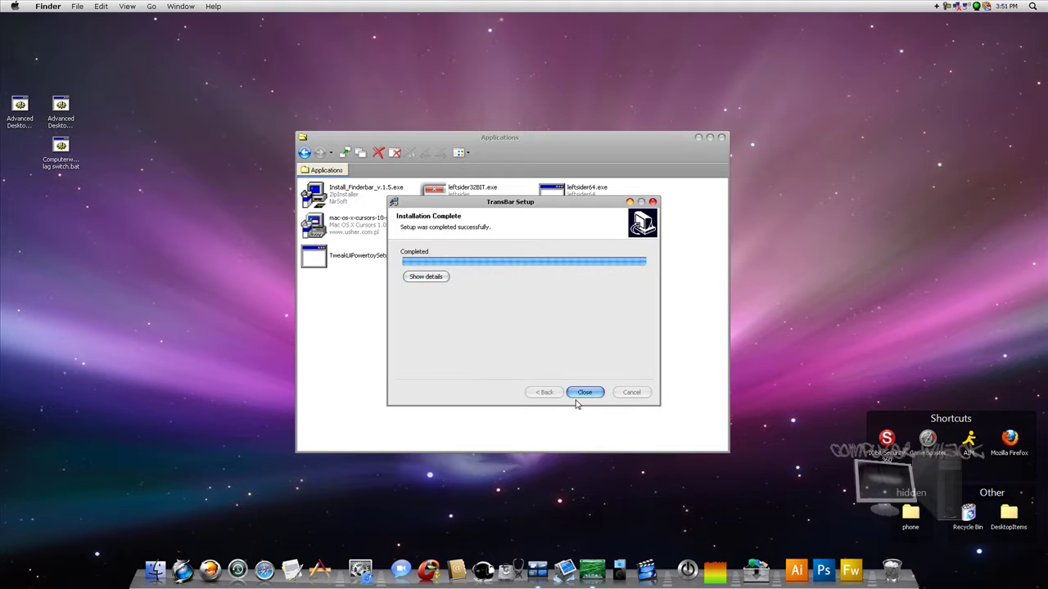
pyautogui.click(577, 393)
pyautogui.click(500, 294)
pyautogui.click(584, 392)
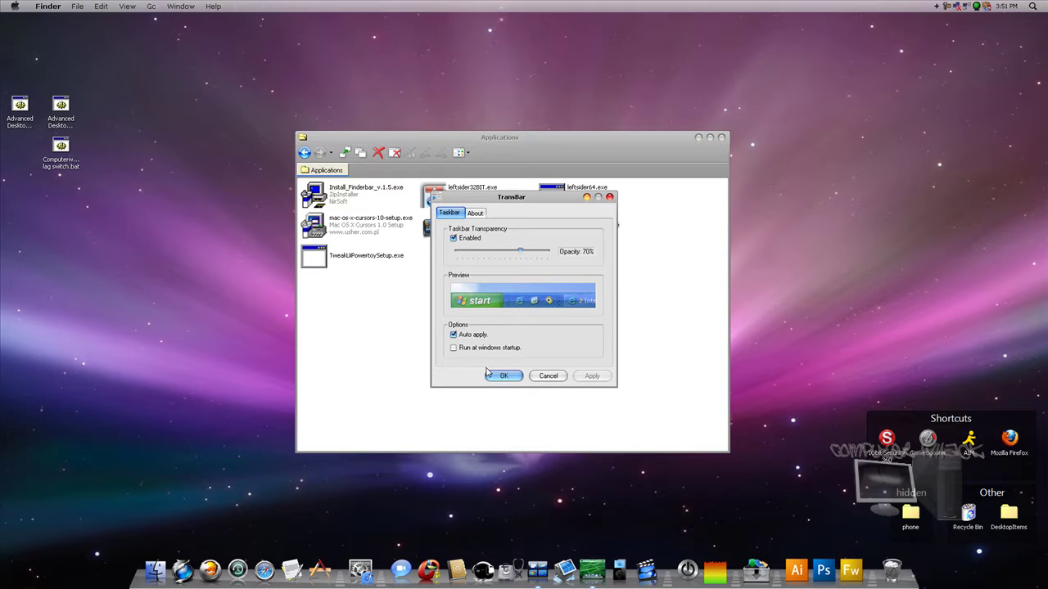
# Set the taskbar opacity to 75% in TransBar with transparency enabled, and accept the settings.
pyautogui.moveTo(521, 255); pyautogui.dragTo(532, 255)
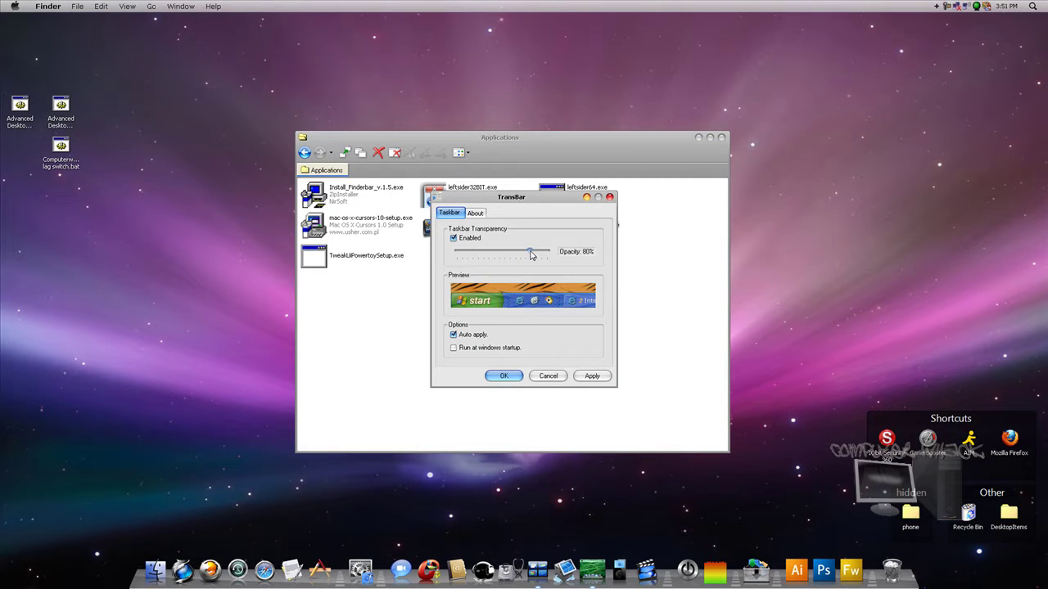
pyautogui.moveTo(531, 255); pyautogui.dragTo(525, 255)
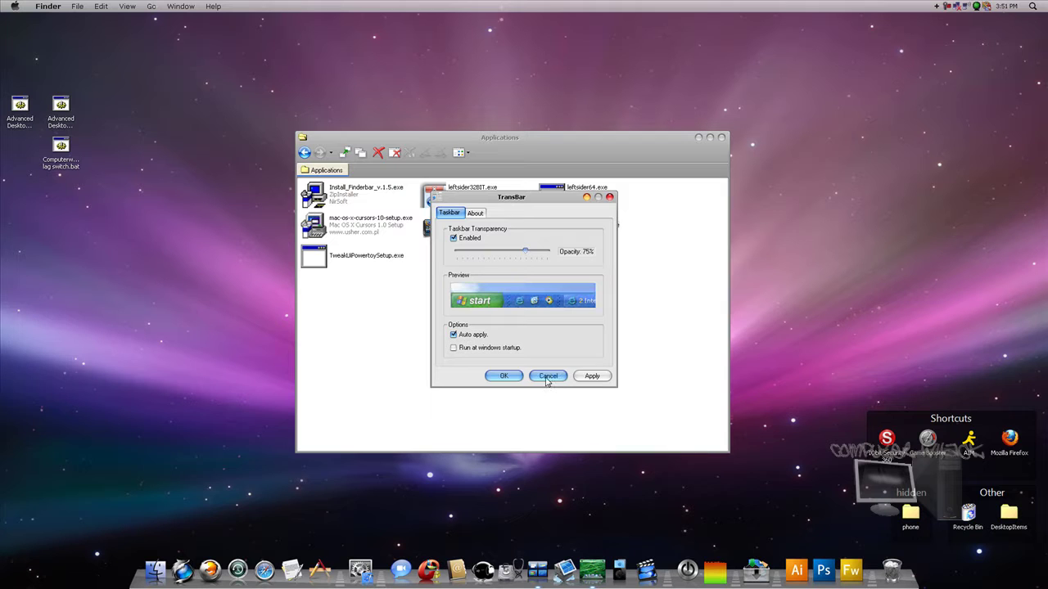
pyautogui.click(503, 376)
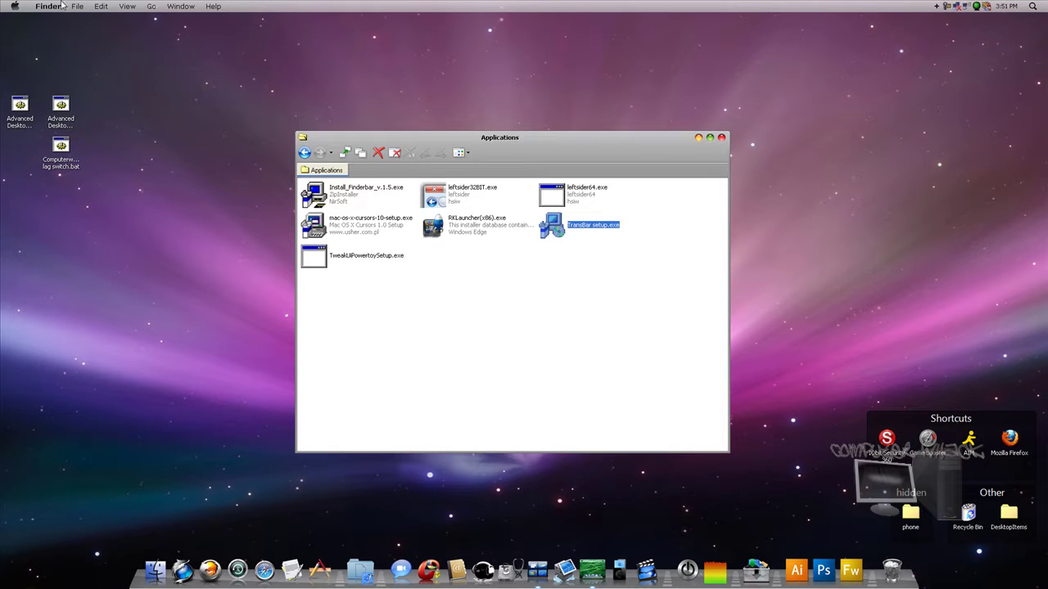
pyautogui.click(13, 10)
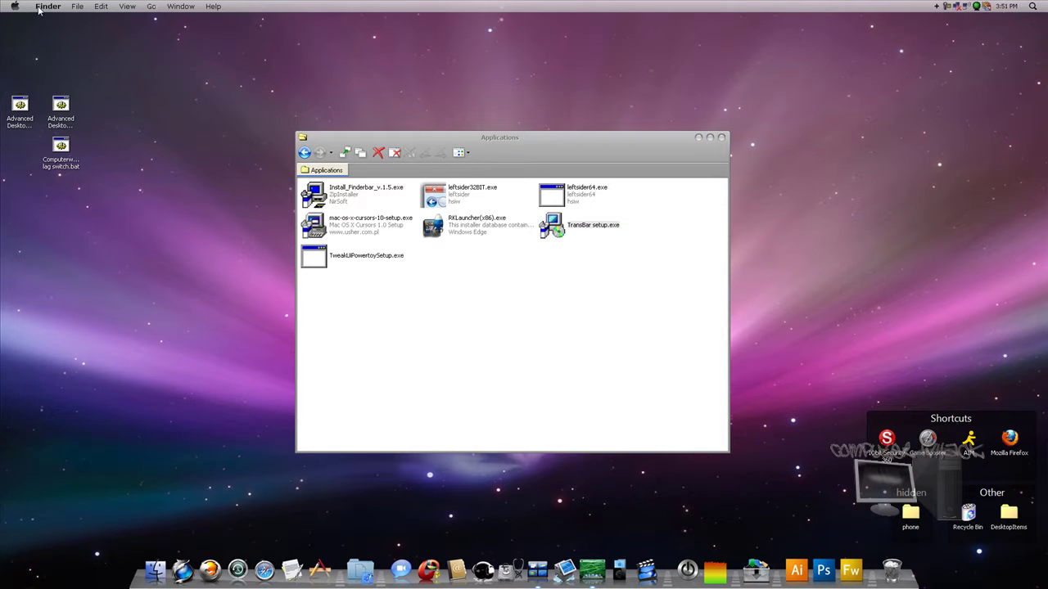
pyautogui.click(39, 9)
pyautogui.click(515, 299)
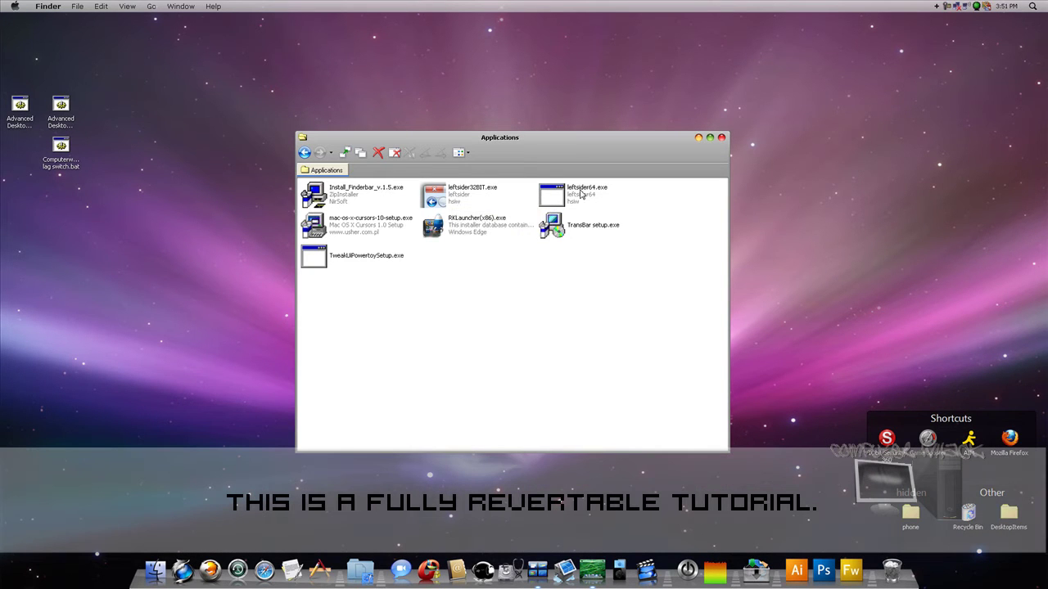
# Run leftsider32BIT.exe from the Applications folder to move the window control buttons to the Mac-style side.
pyautogui.moveTo(660, 205)
pyautogui.mouseDown()
pyautogui.moveTo(512, 199)
pyautogui.moveTo(657, 199)
pyautogui.mouseUp()
pyautogui.click(441, 207)
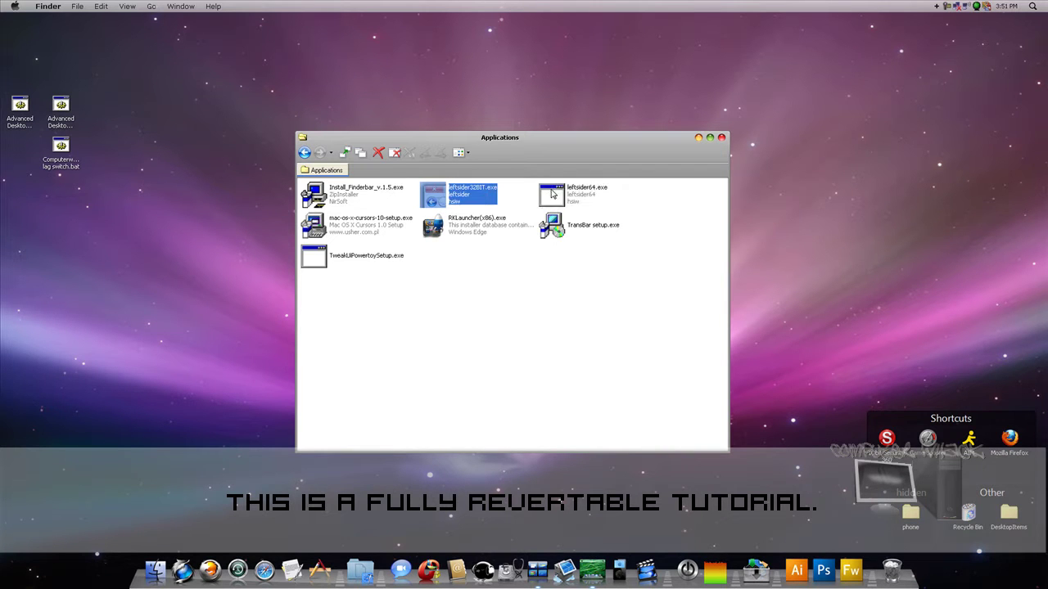
pyautogui.click(553, 194)
pyautogui.click(514, 265)
pyautogui.click(464, 200)
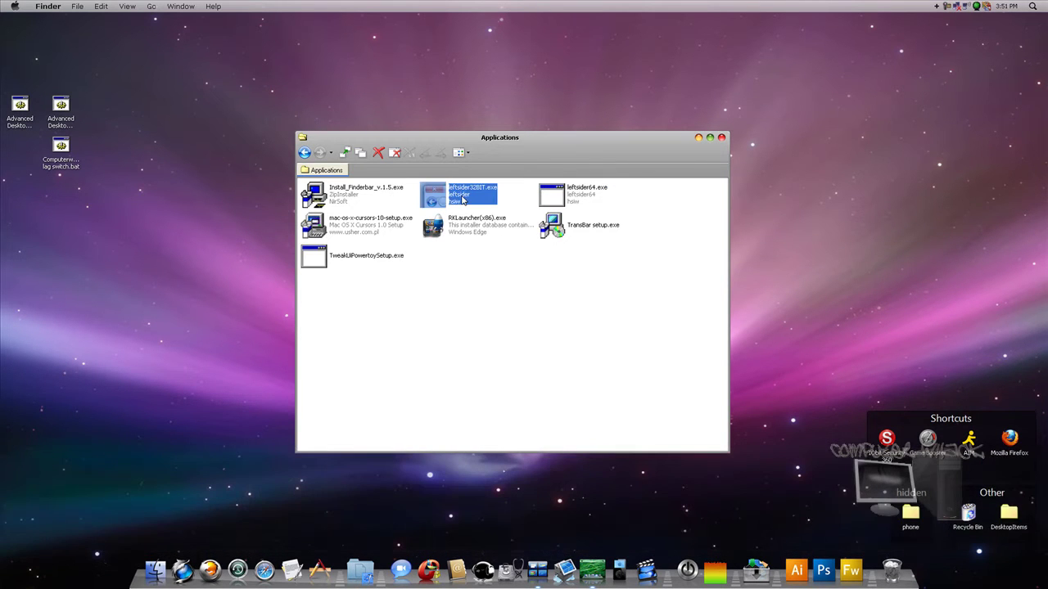
pyautogui.doubleClick(463, 200)
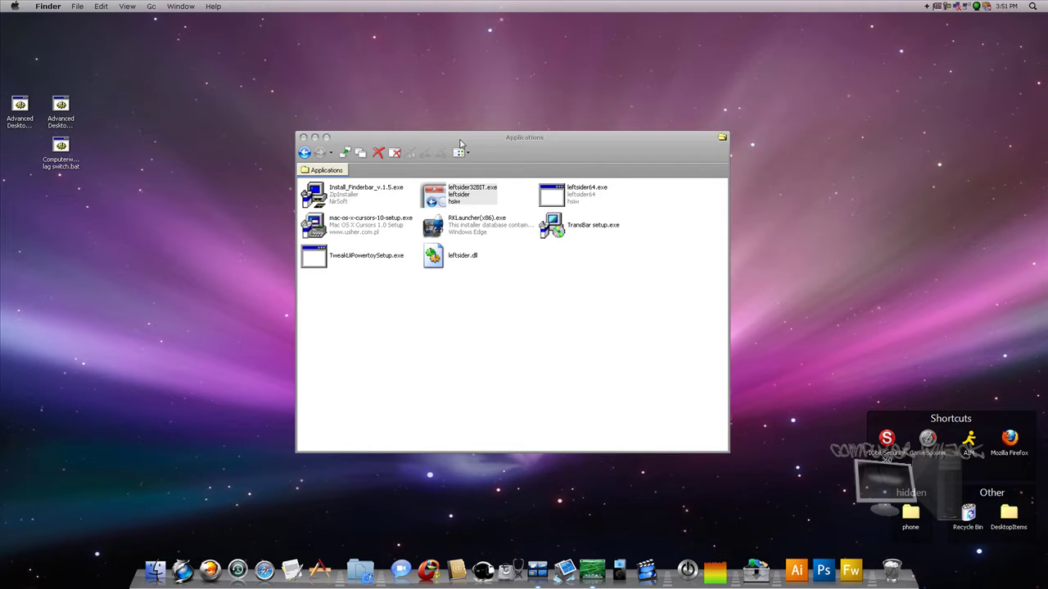
pyautogui.click(326, 139)
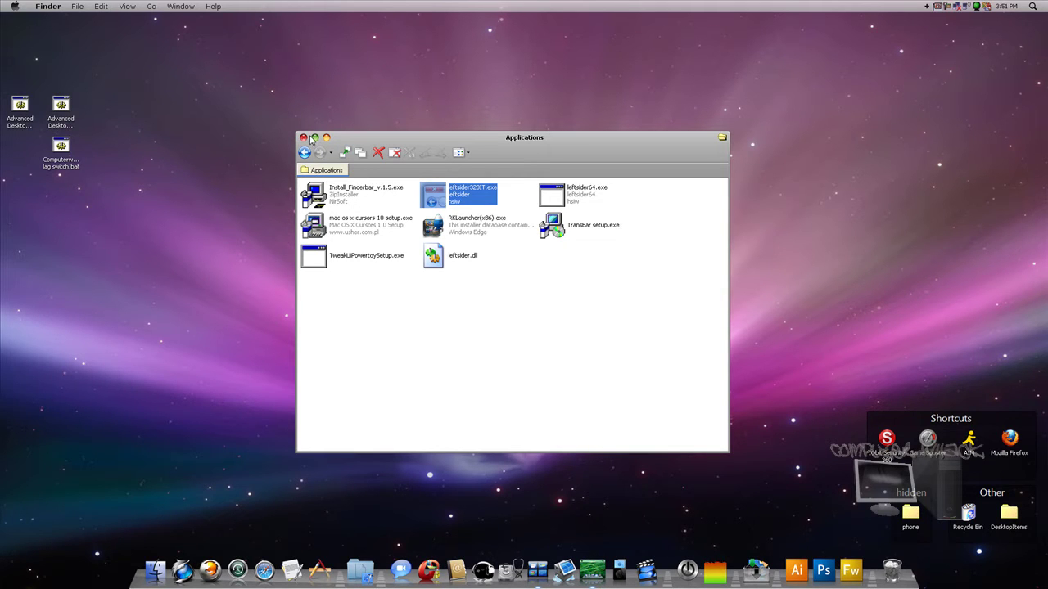
pyautogui.click(406, 342)
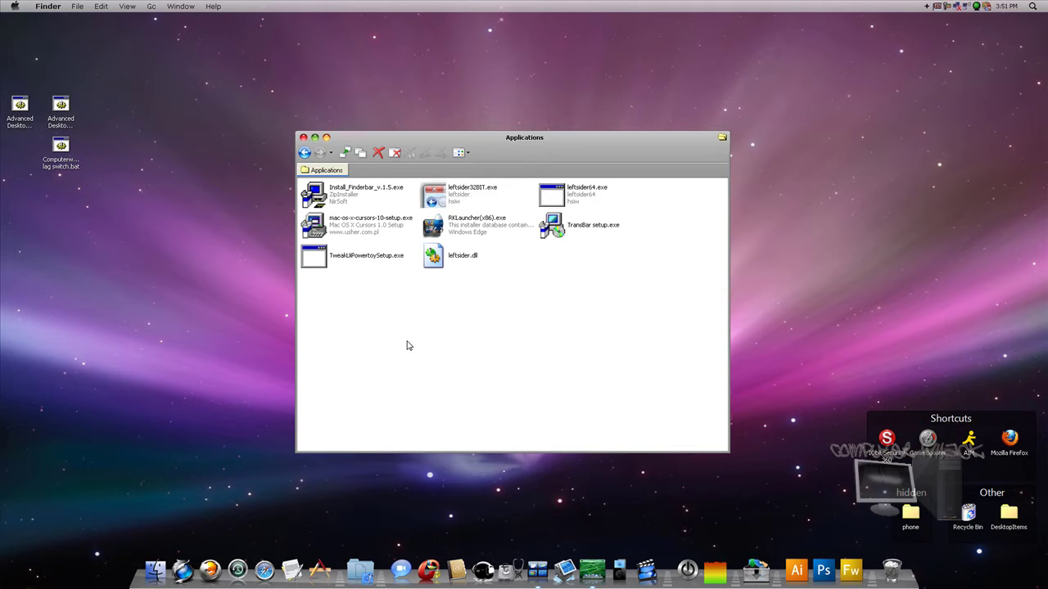
# Run mac-os-x-cursors-10-setup.exe from the Applications folder to install the Mac OS X cursors.
pyautogui.click(354, 230)
pyautogui.click(394, 288)
pyautogui.click(363, 232)
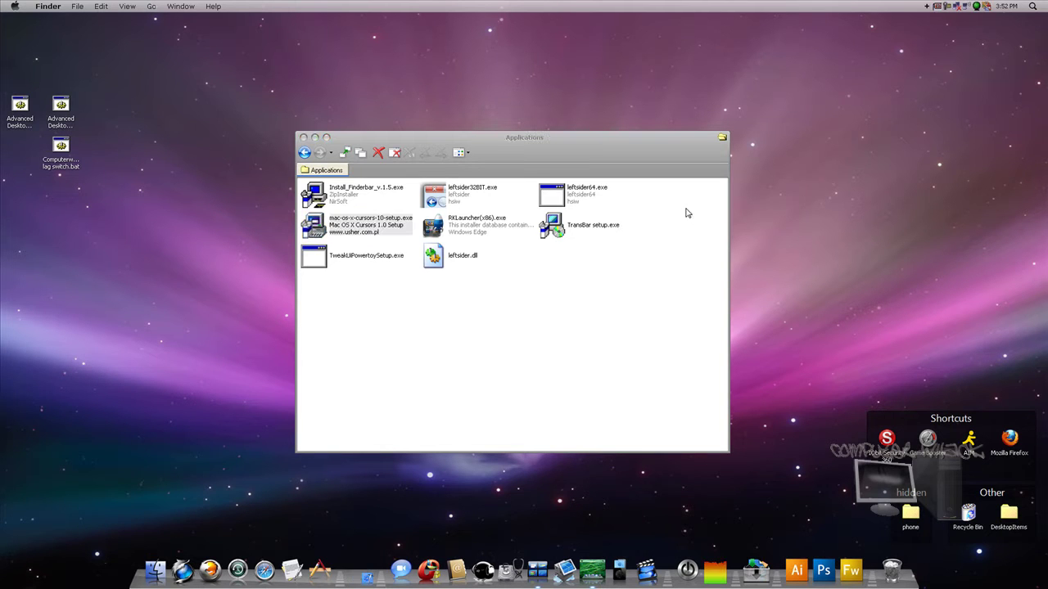
pyautogui.press('Return')
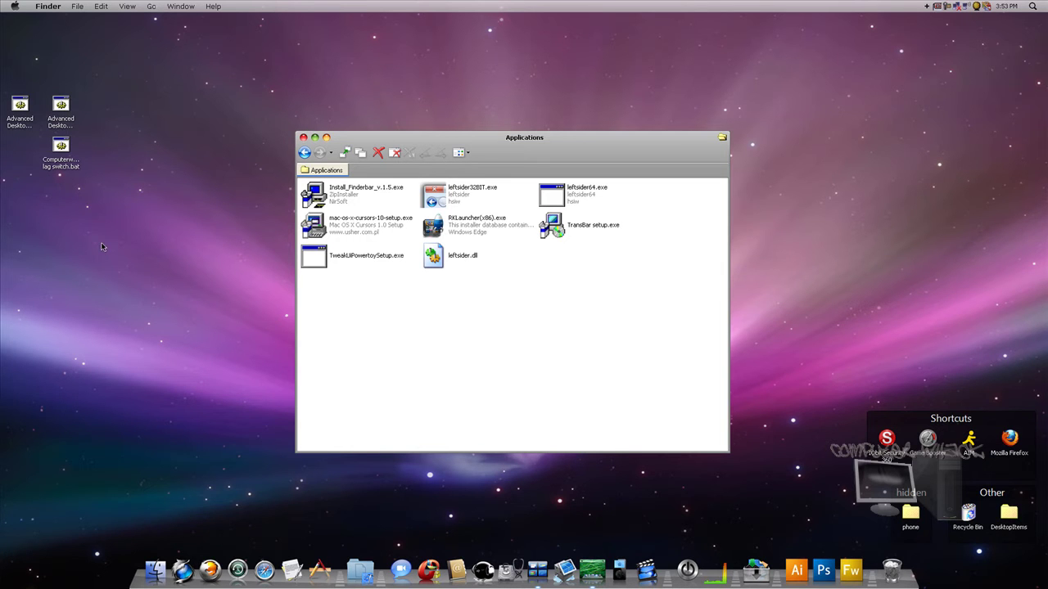
pyautogui.moveTo(119, 261); pyautogui.dragTo(282, 319)
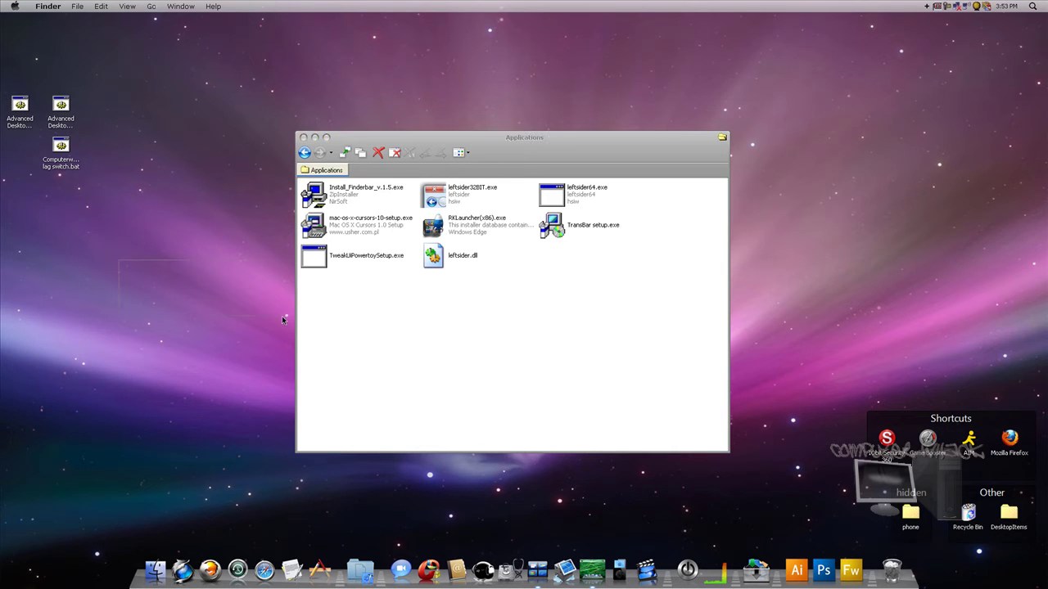
pyautogui.rightClick(472, 342)
pyautogui.click(421, 342)
pyautogui.rightClick(531, 344)
pyautogui.click(442, 342)
# Return to the Windows Xp to Leopard Pack folder and open its QTtabbar folder.
pyautogui.click(304, 152)
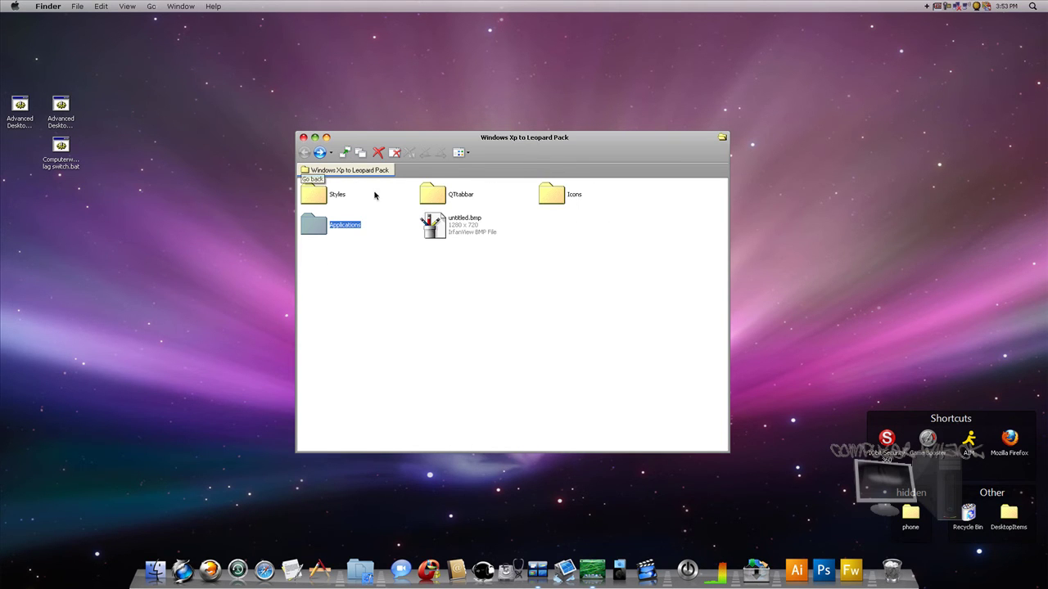
pyautogui.doubleClick(462, 194)
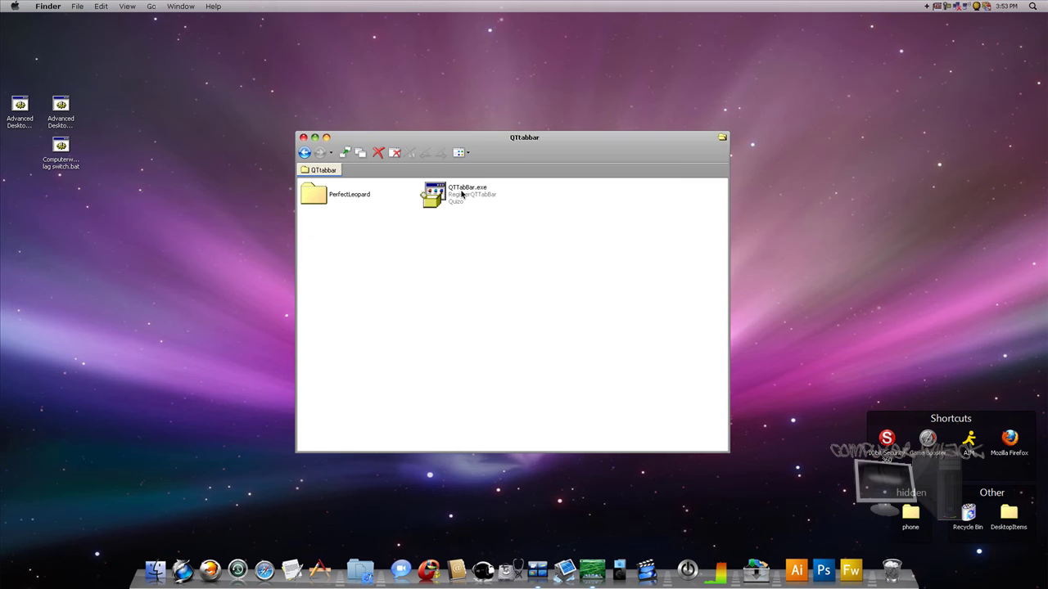